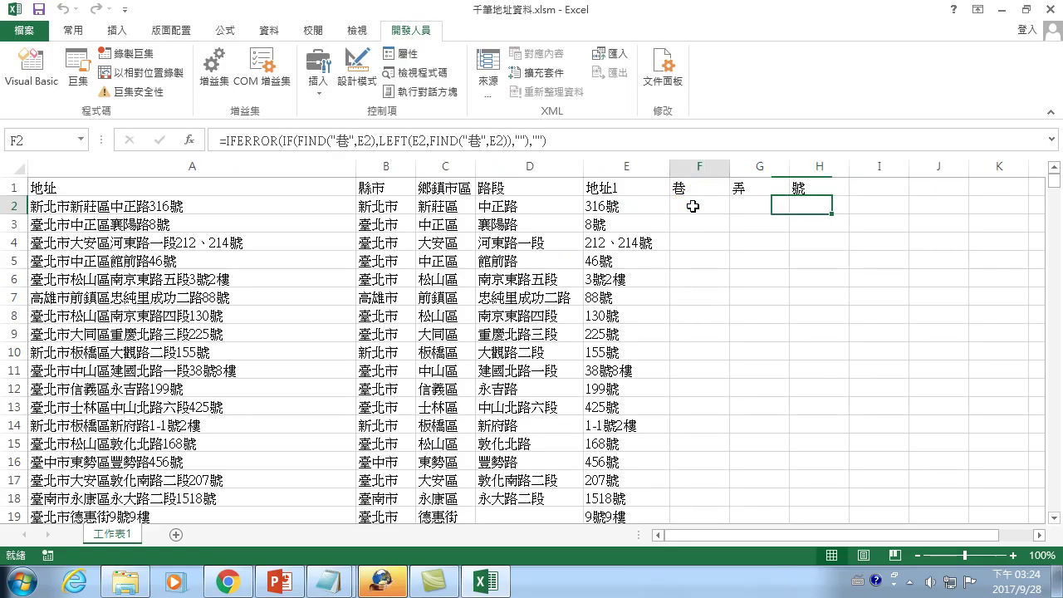
- Check the 巷 formula in F2 and the empty cell G2
click(692, 206)
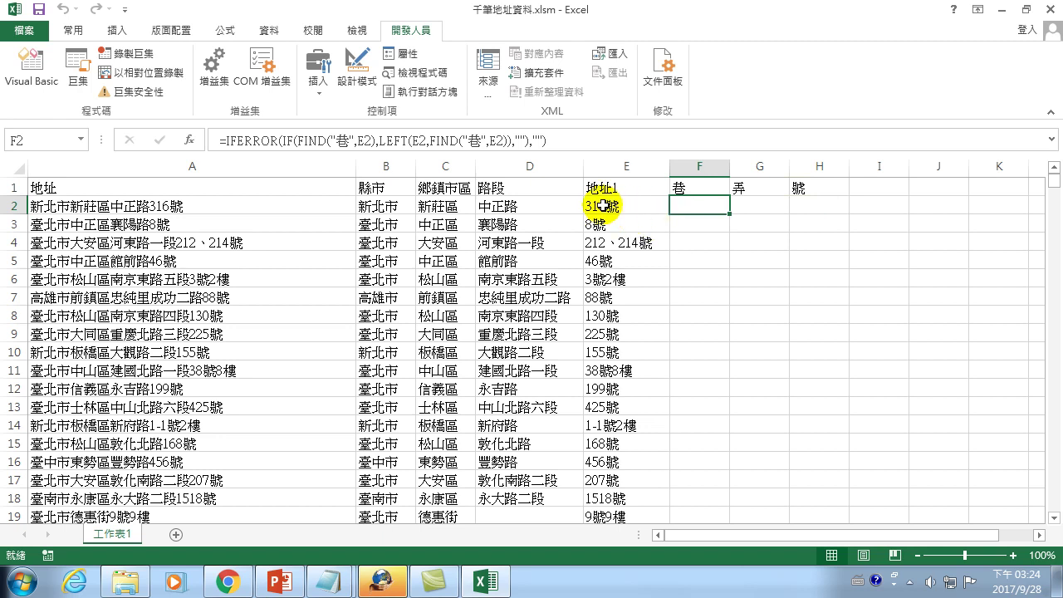
scroll(688, 208, down, 1)
scroll(689, 229, up, 1)
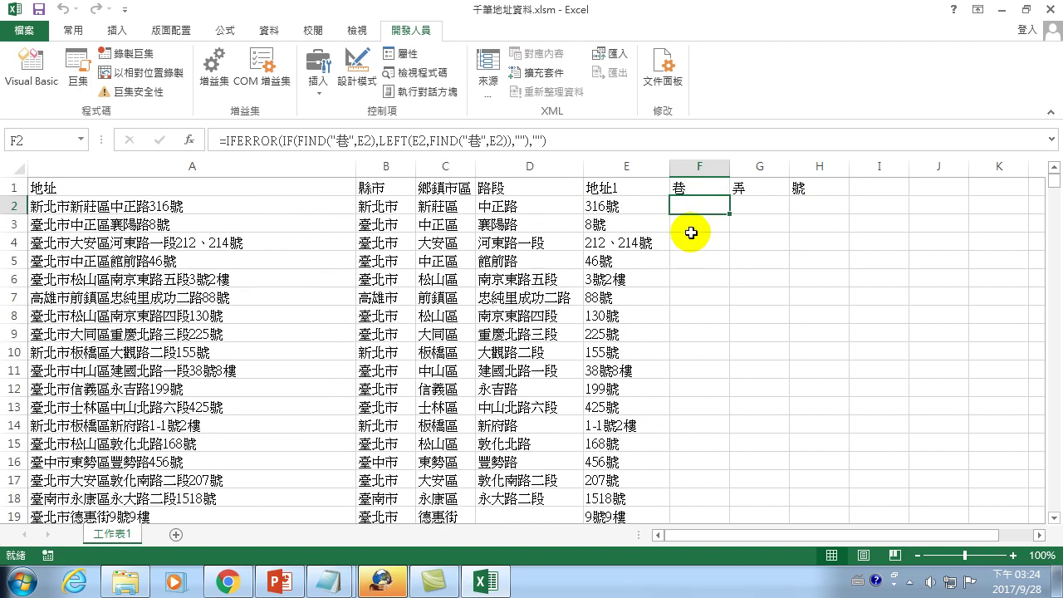
click(749, 208)
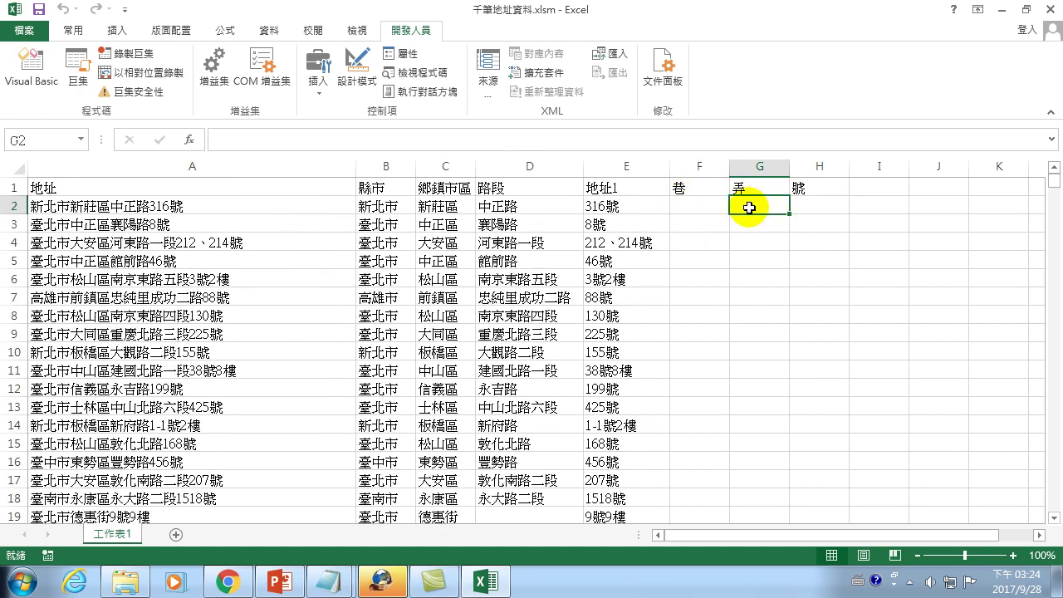
- Insert a blank column at G and give it the header 地址2
right_click(748, 166)
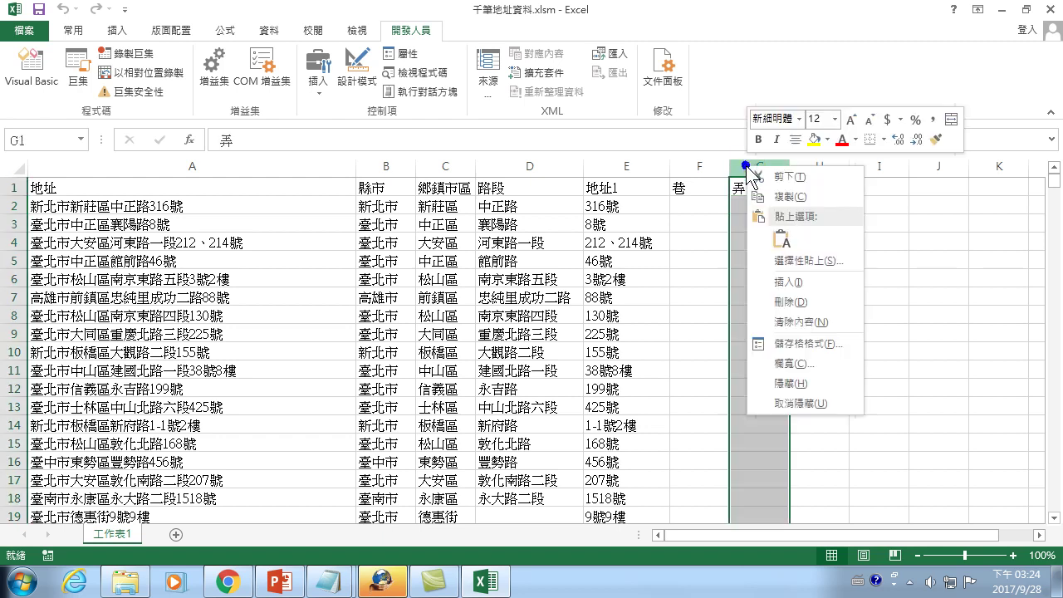
click(775, 282)
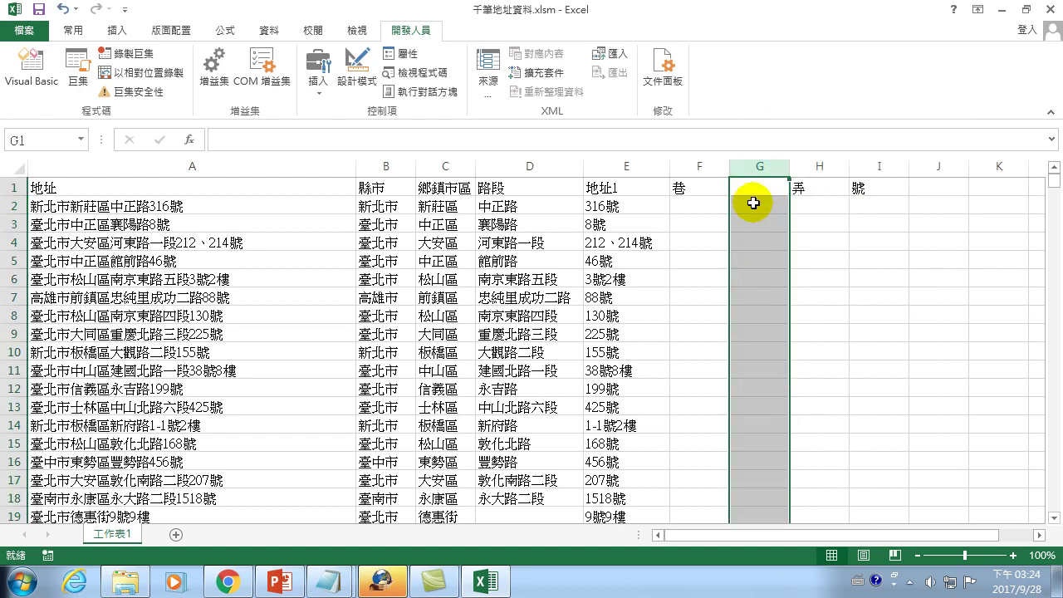
click(752, 191)
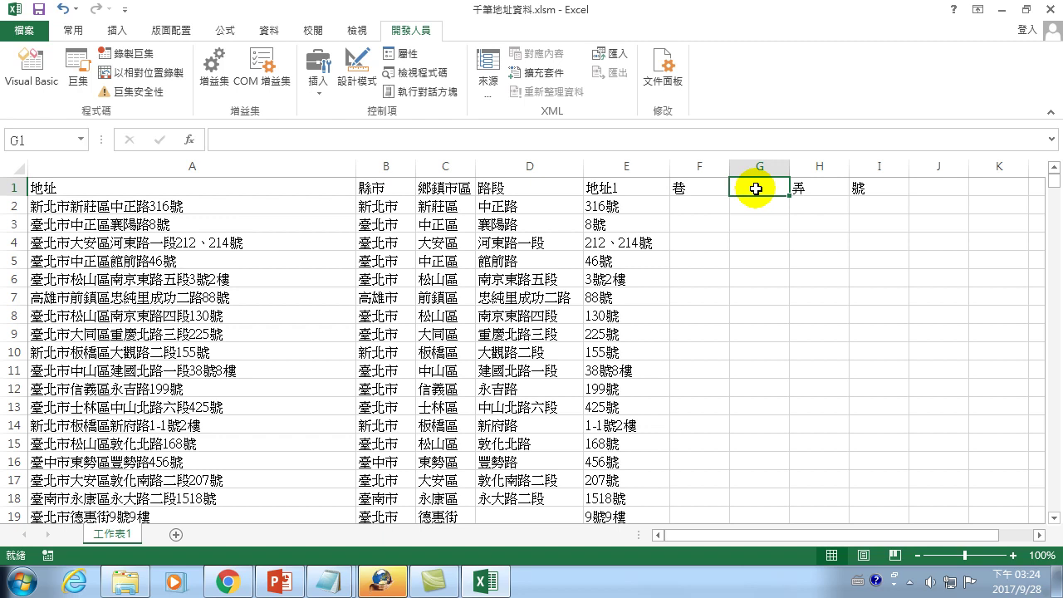
text(地址2)
key(Return)
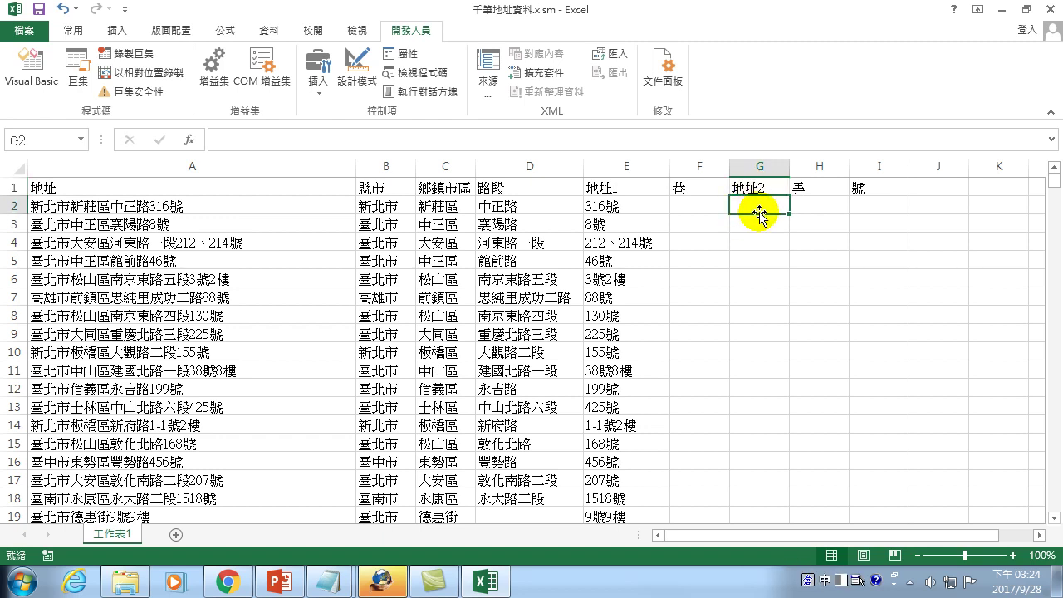
key(Left)
key(Left)
key(Left)
key(Right)
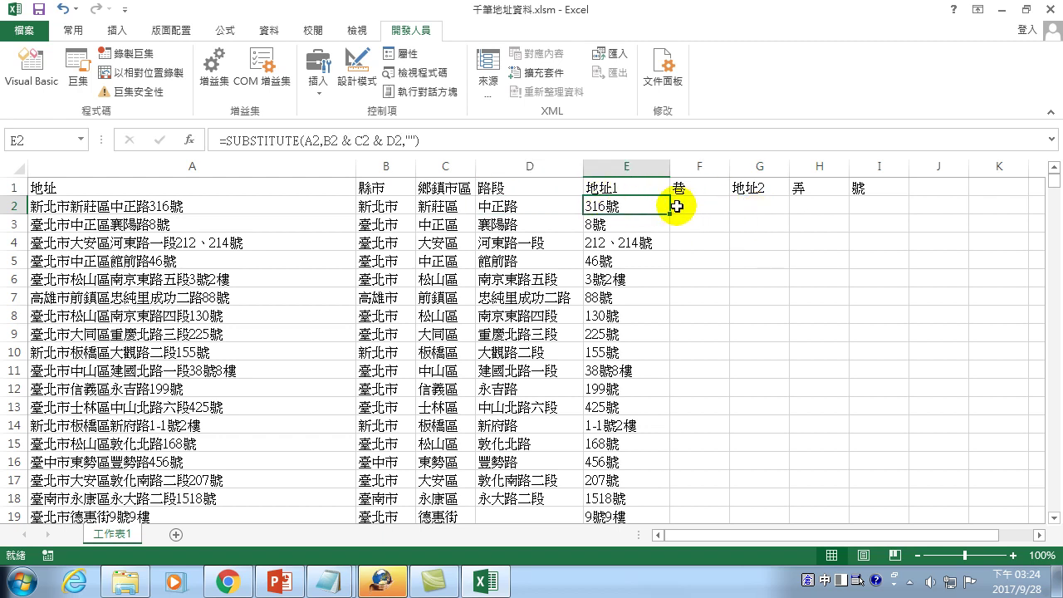
scroll(671, 380, down, 3)
scroll(672, 379, down, 3)
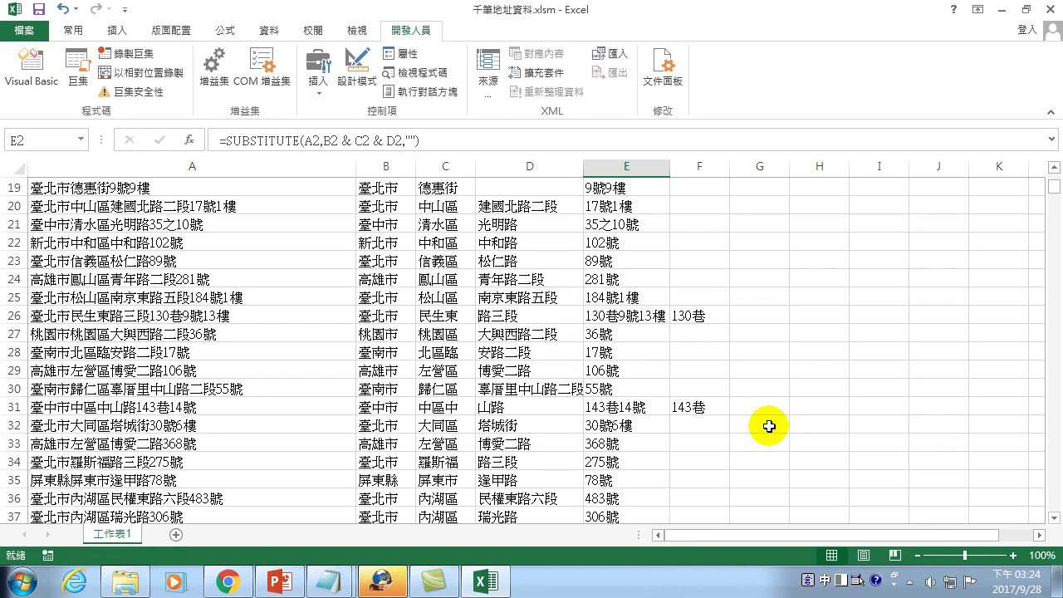
scroll(748, 390, up, 6)
click(690, 205)
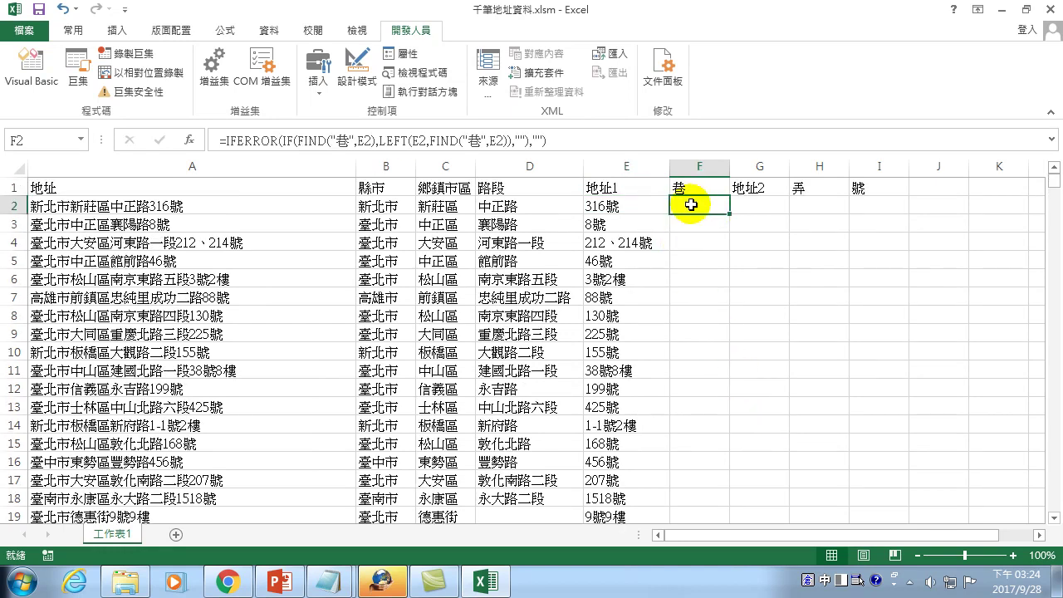
- Enter =SUBSTITUTE(E2,F2,"") in G2 so it shows 316號
click(736, 213)
text(=sub)
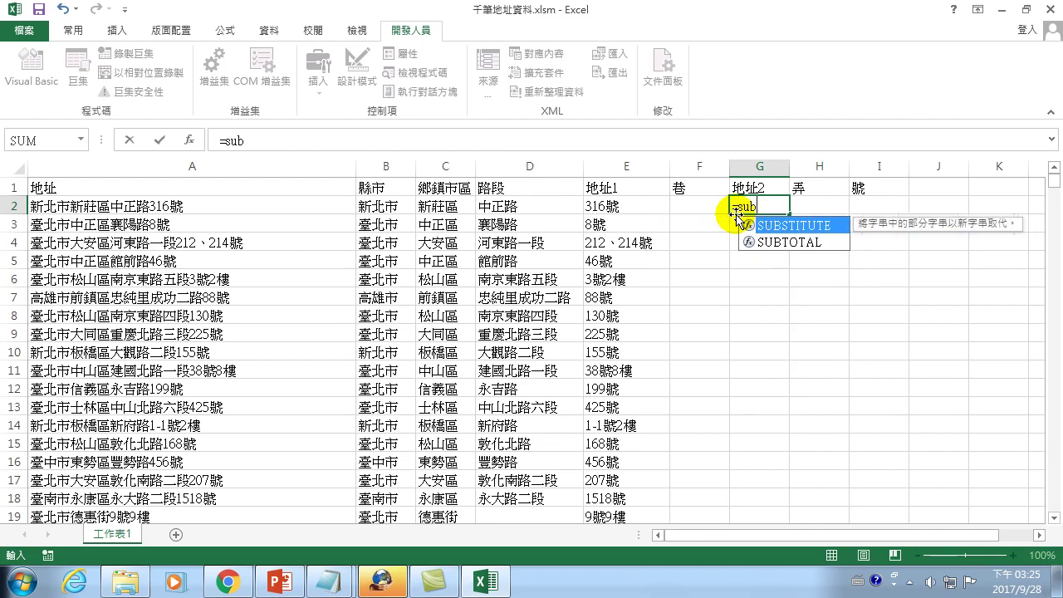
text(stitute)
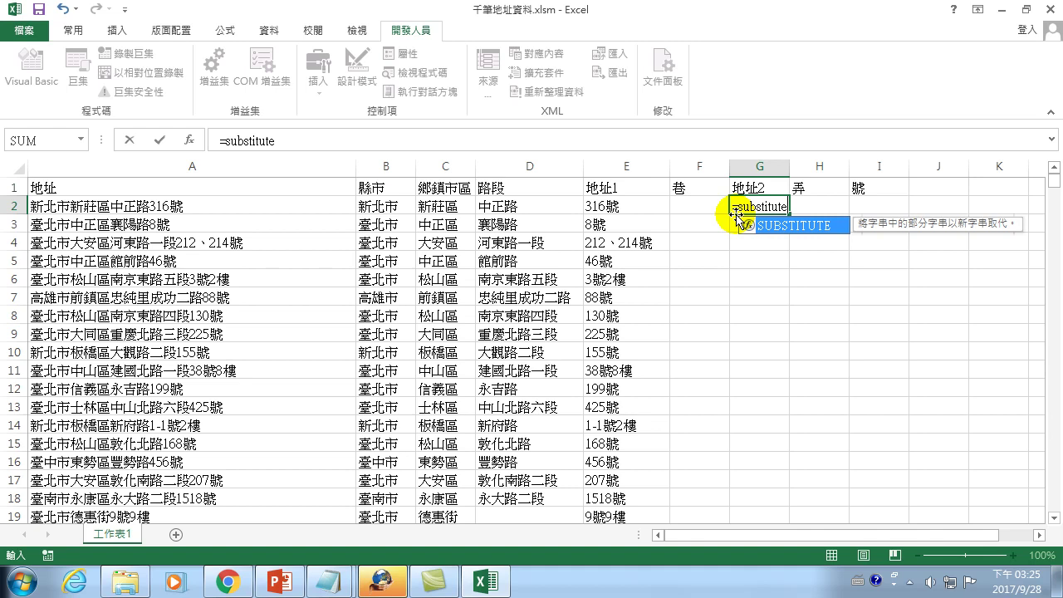
key(Tab)
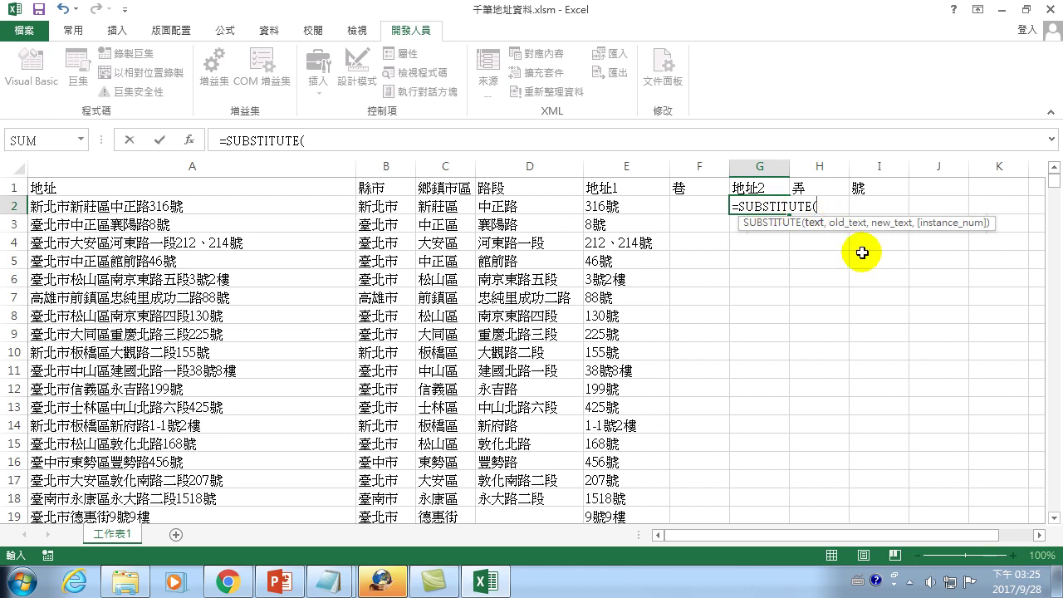
key(BackSpace)
key(BackSpace)
key(BackSpace)
key(BackSpace)
key(BackSpace)
key(BackSpace)
key(BackSpace)
key(BackSpace)
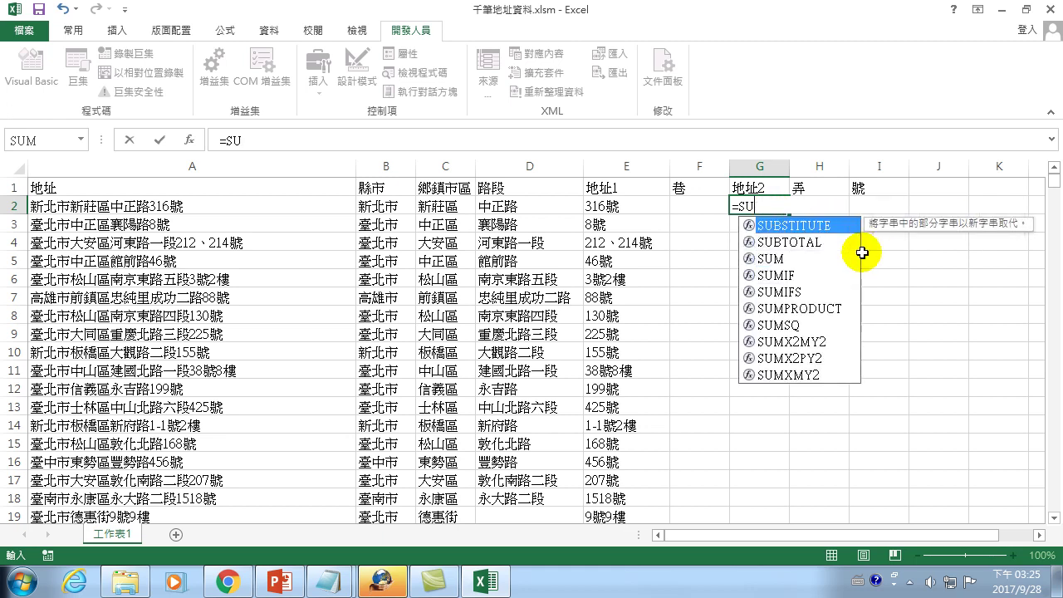
text(b)
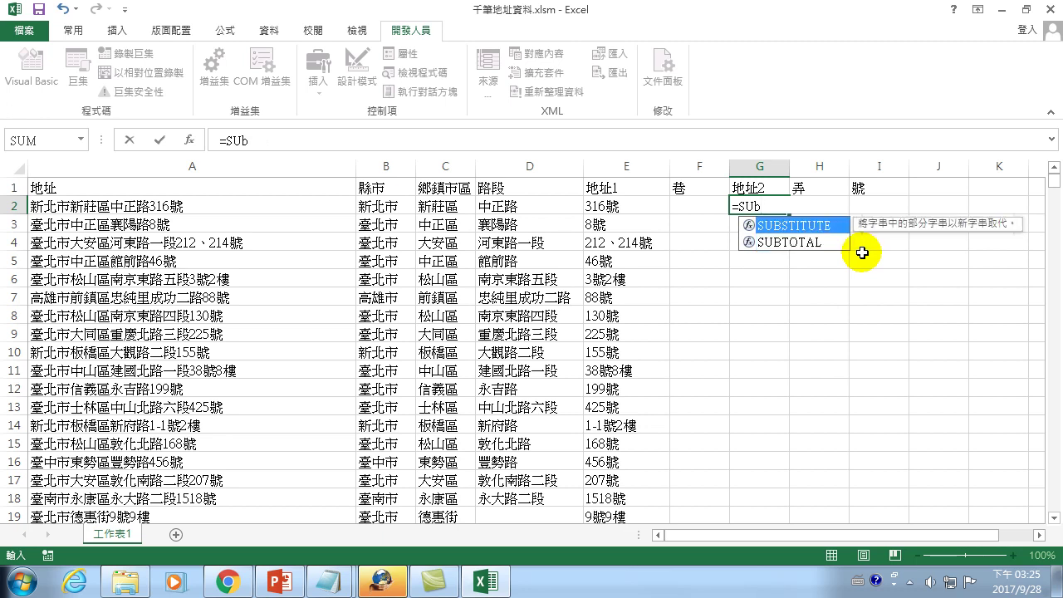
key(Tab)
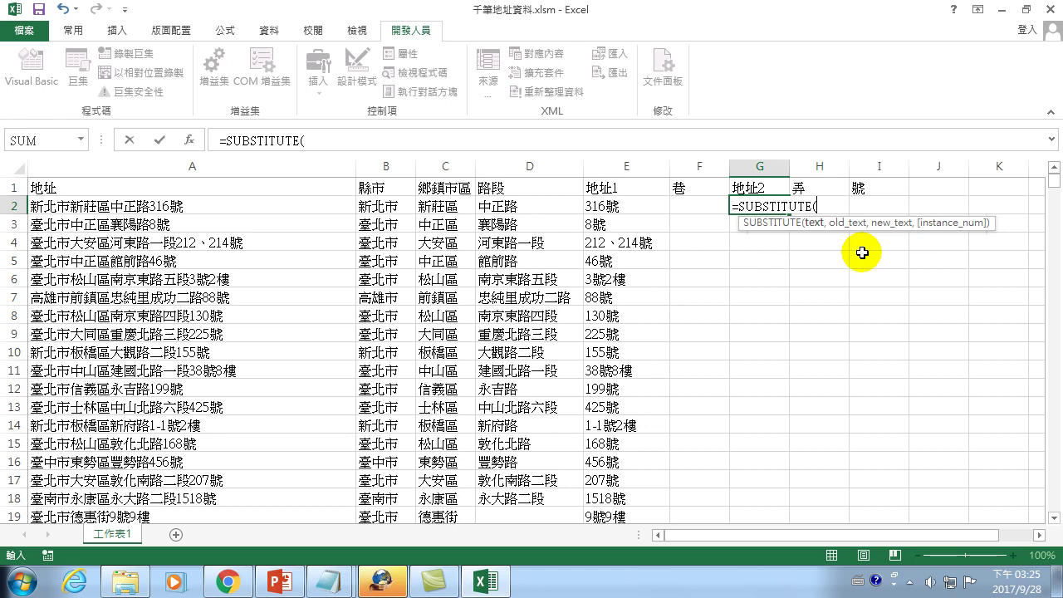
click(620, 206)
text(,)
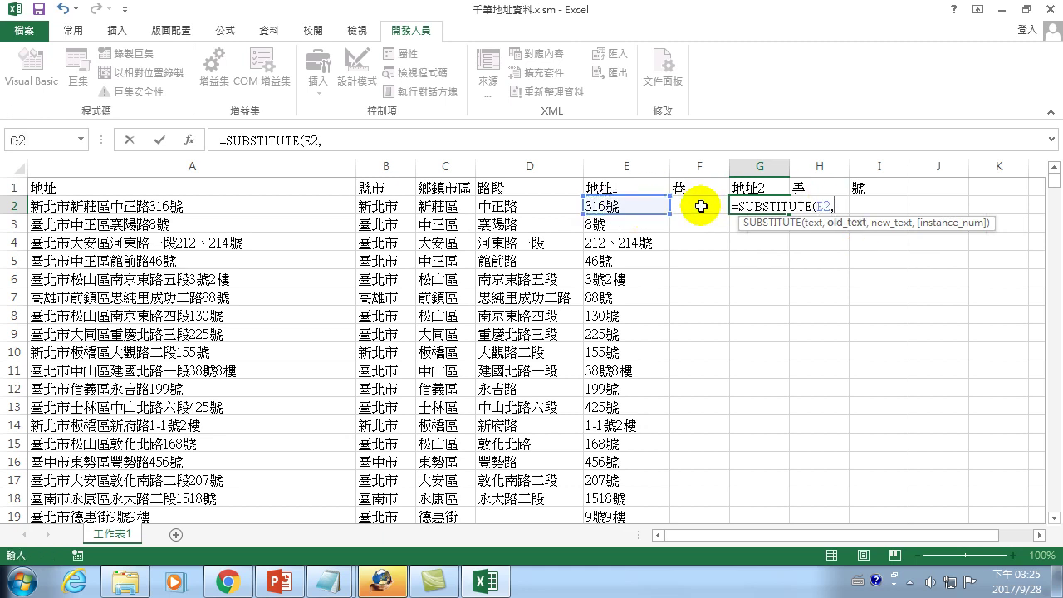
click(701, 207)
text(,)
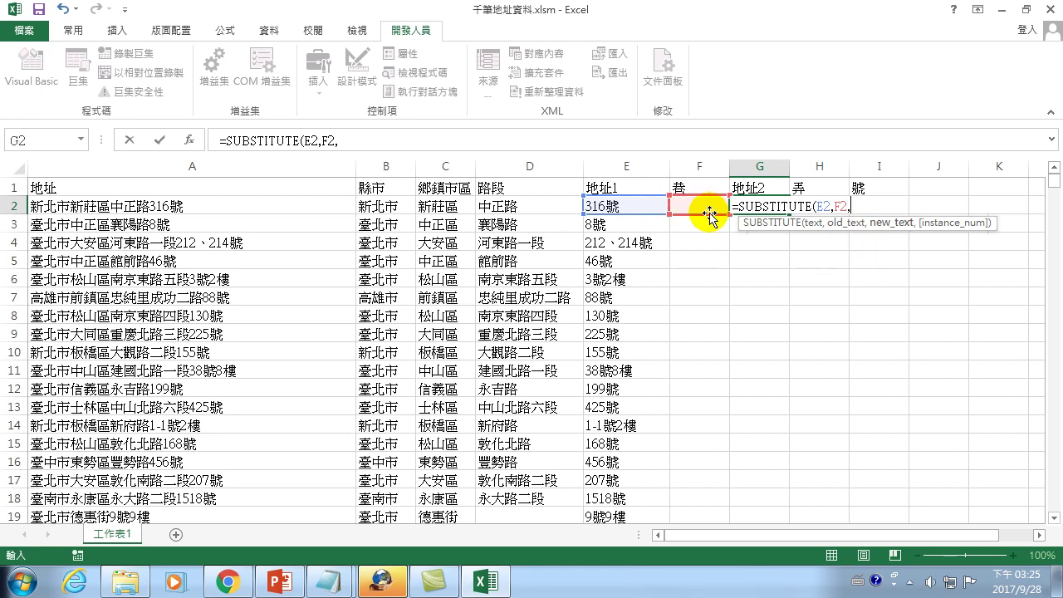
key(Return)
- Review G2's formula with its coloured references, leaving it unchanged
click(760, 210)
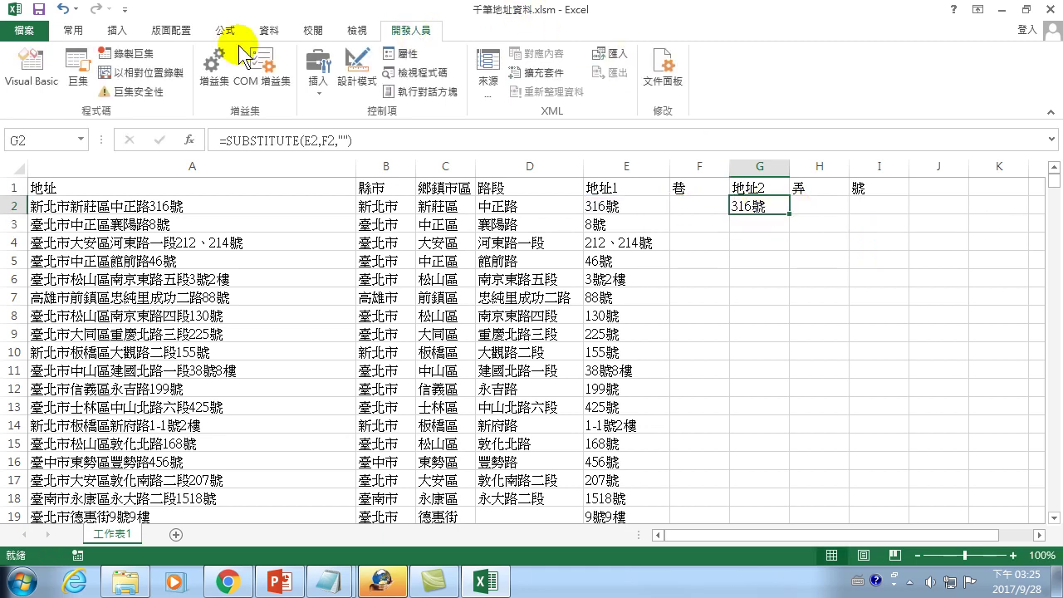
click(385, 143)
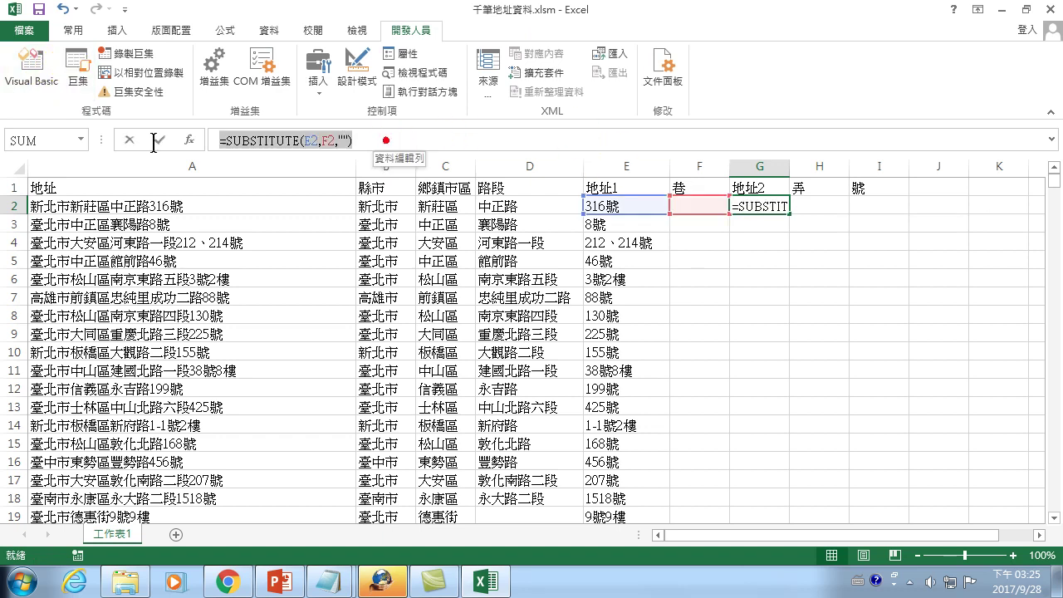
key(Escape)
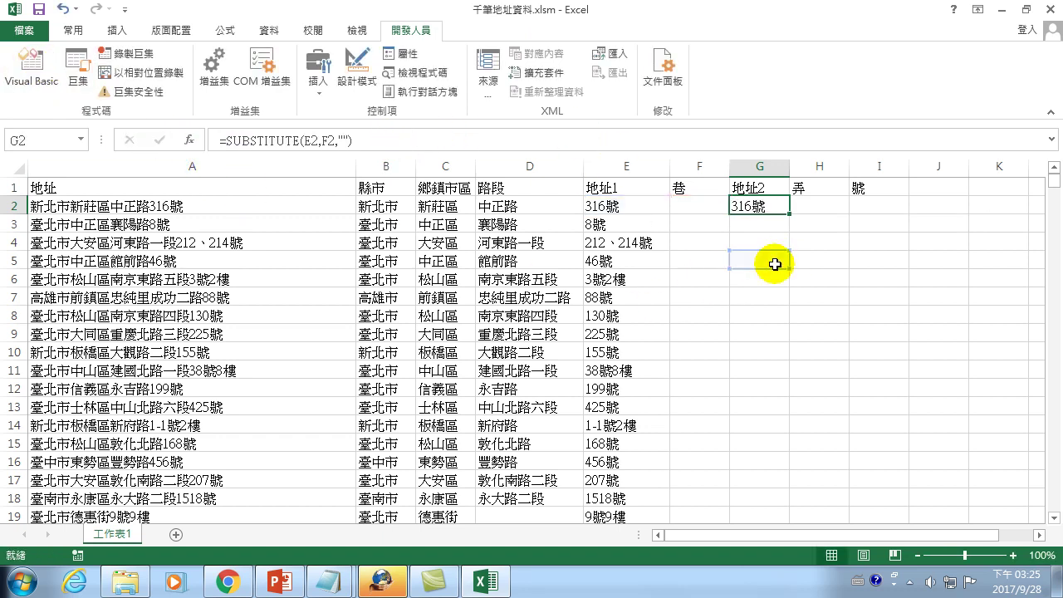
- In the 縣市拆分1 macro, add a cells(i,7) SUBSTITUTE(E2,F2,"") line after Cells(i, 6)
click(78, 66)
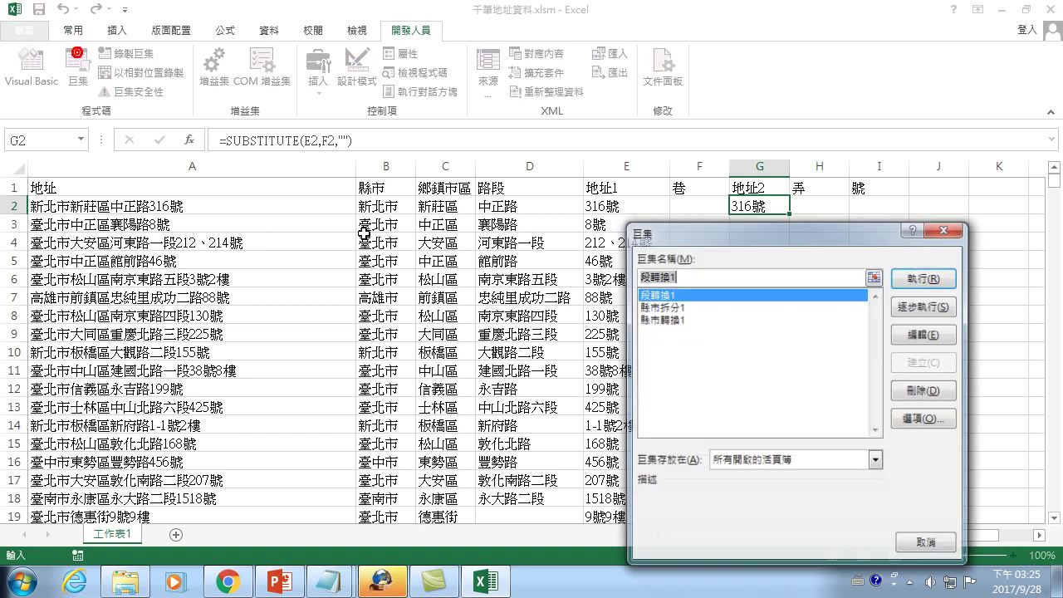
click(673, 306)
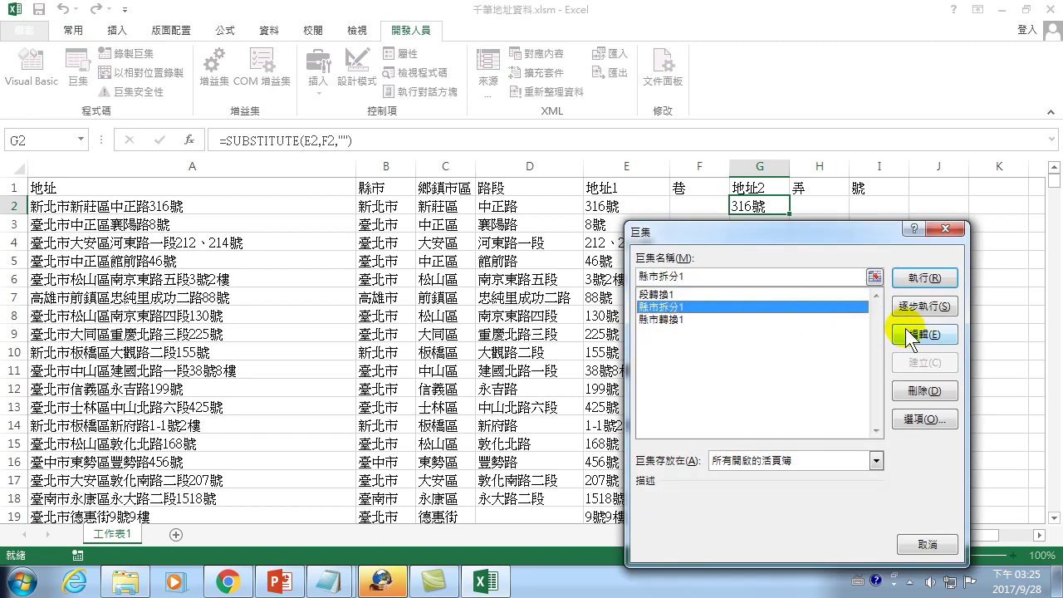
click(922, 335)
click(347, 399)
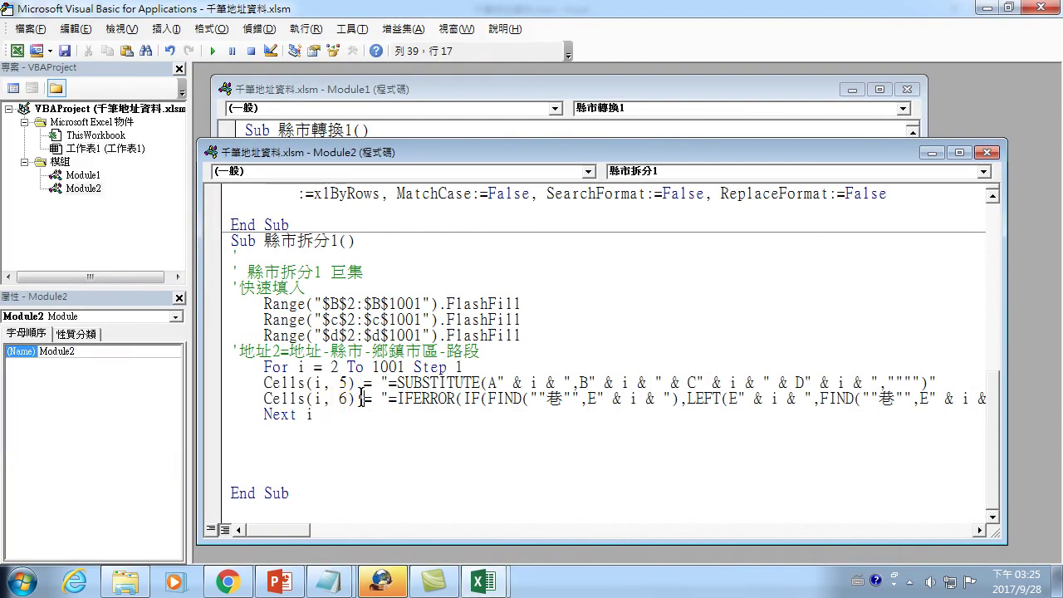
key(End)
key(Return)
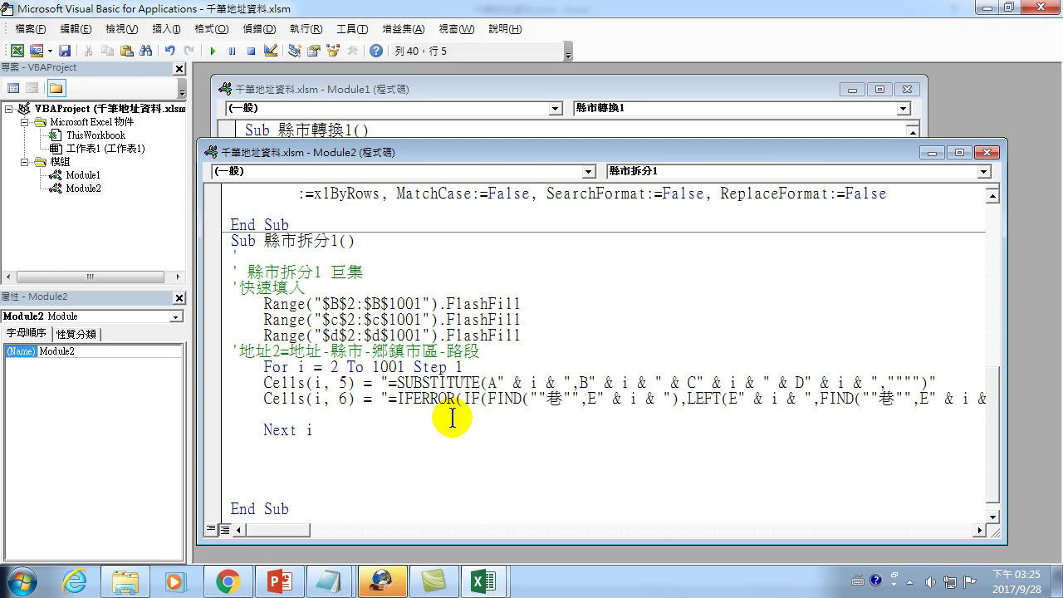
text(ls(i,7)
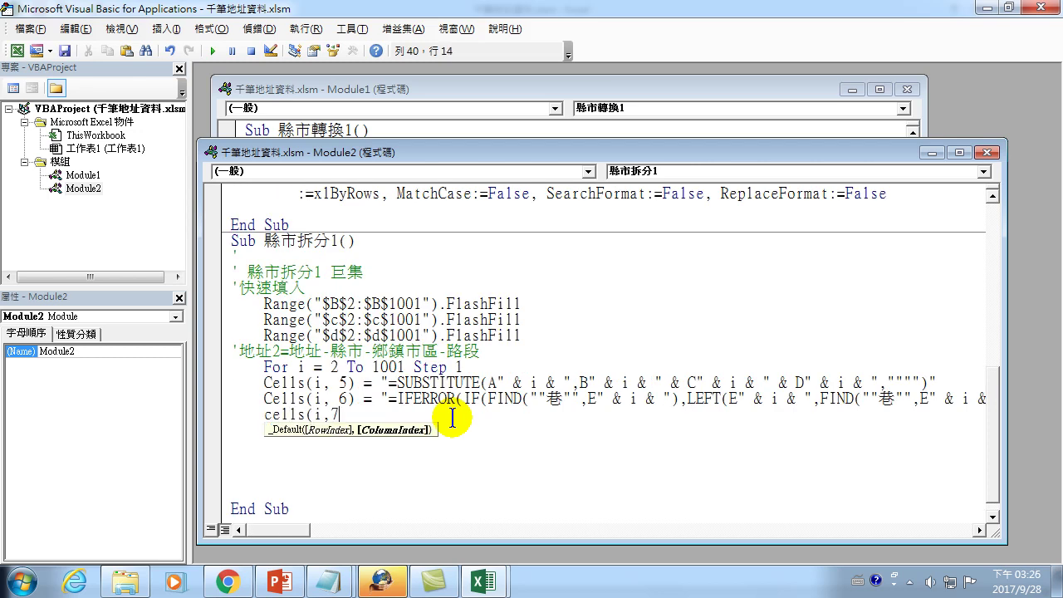
text() )
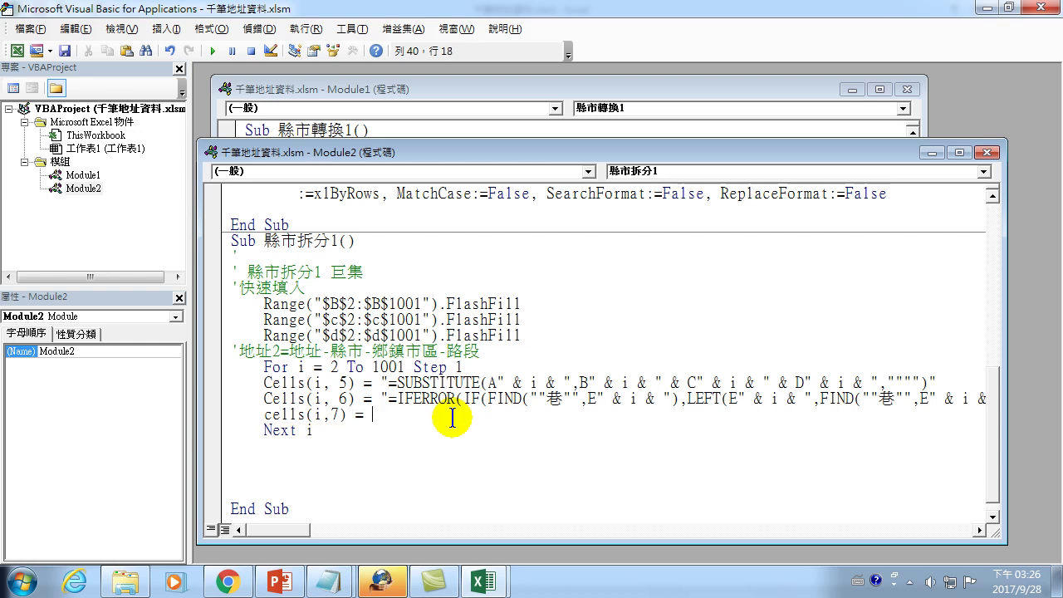
text(= "=SUBSTITUTE(E2,F2,"")")
- Make the line use "=SUBSTITUTE(E" & i & ",F" & i & ","""")", then close the editor
drag(488, 413, 496, 412)
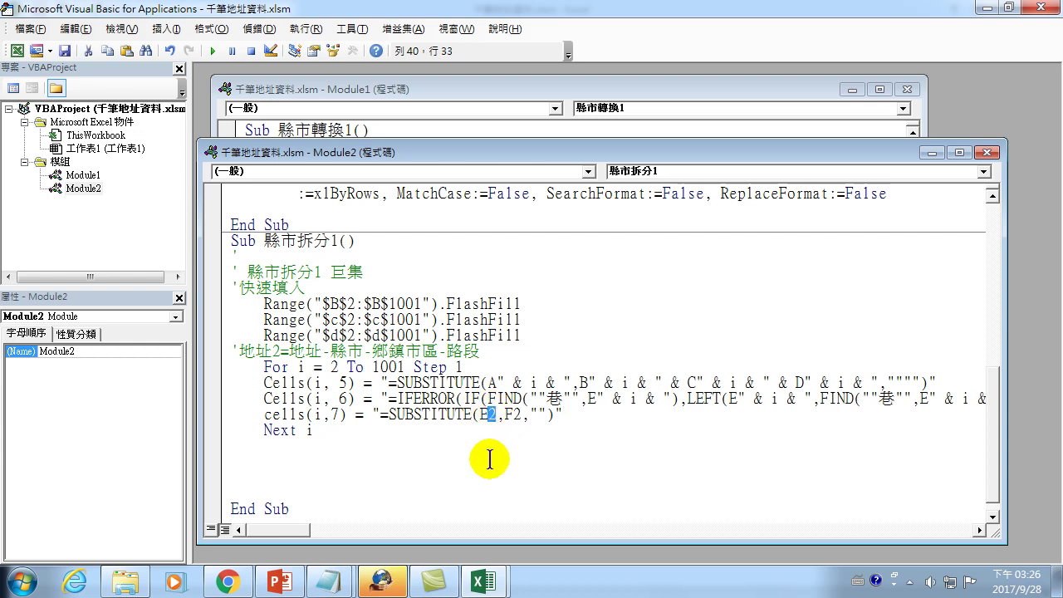
text(i)
key(Delete)
text(i)
text(")
text( & )
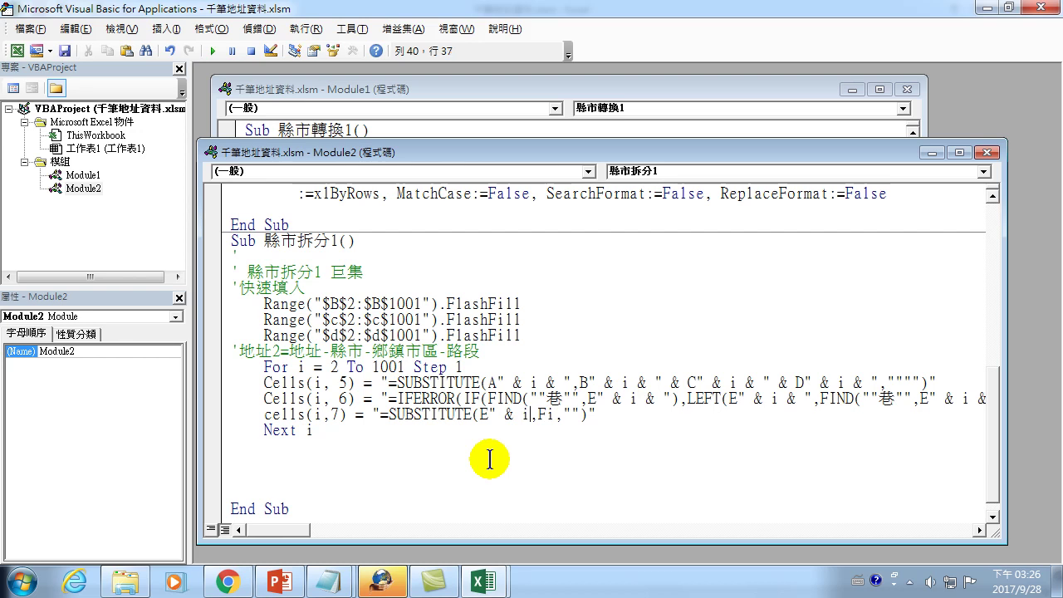
text( & )
text(")
text(" )
text(& i)
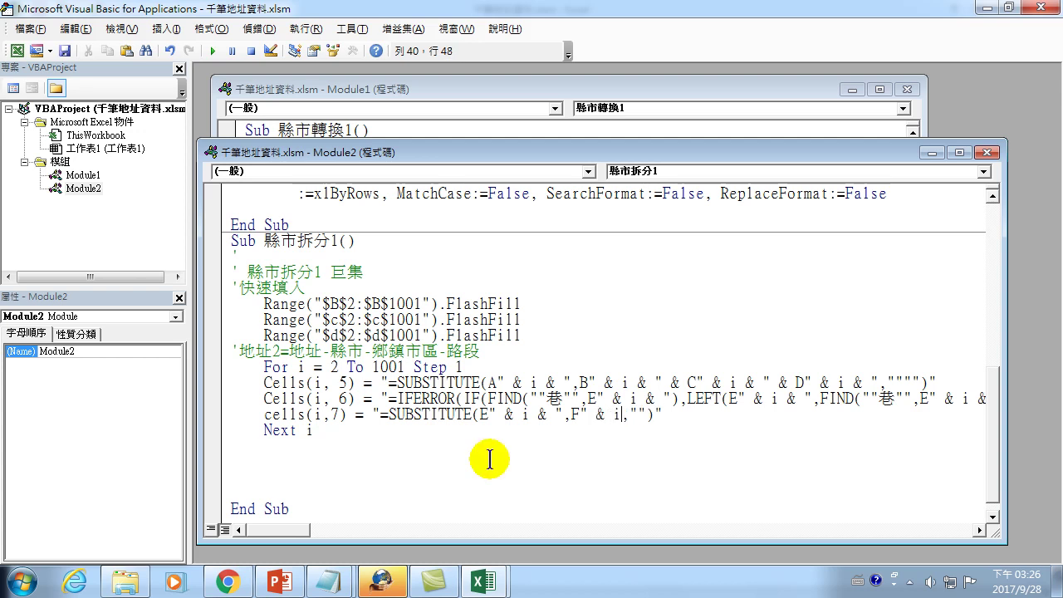
text( & ")
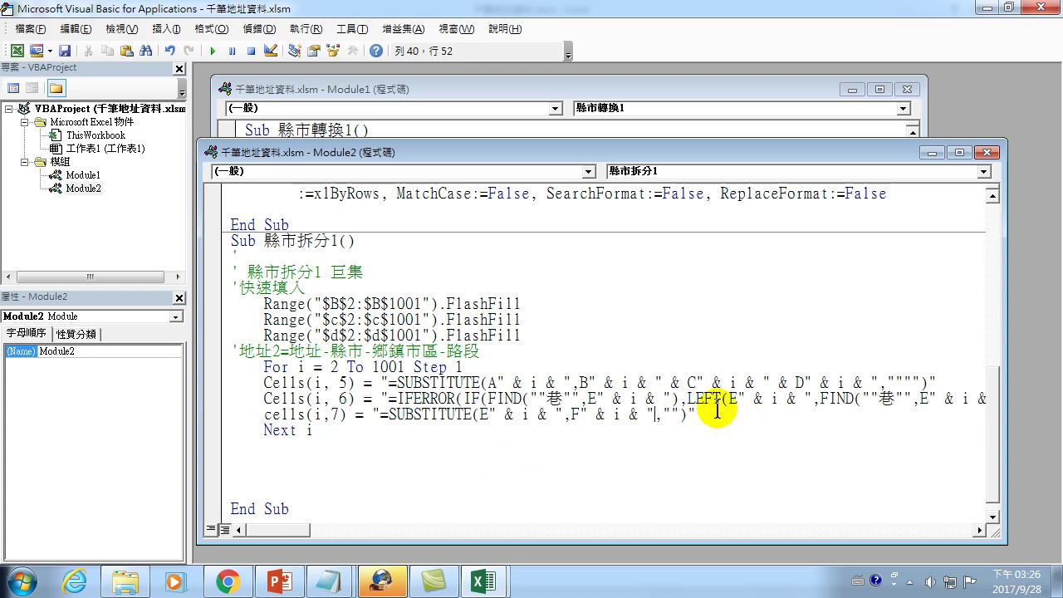
key(Right)
key(Right)
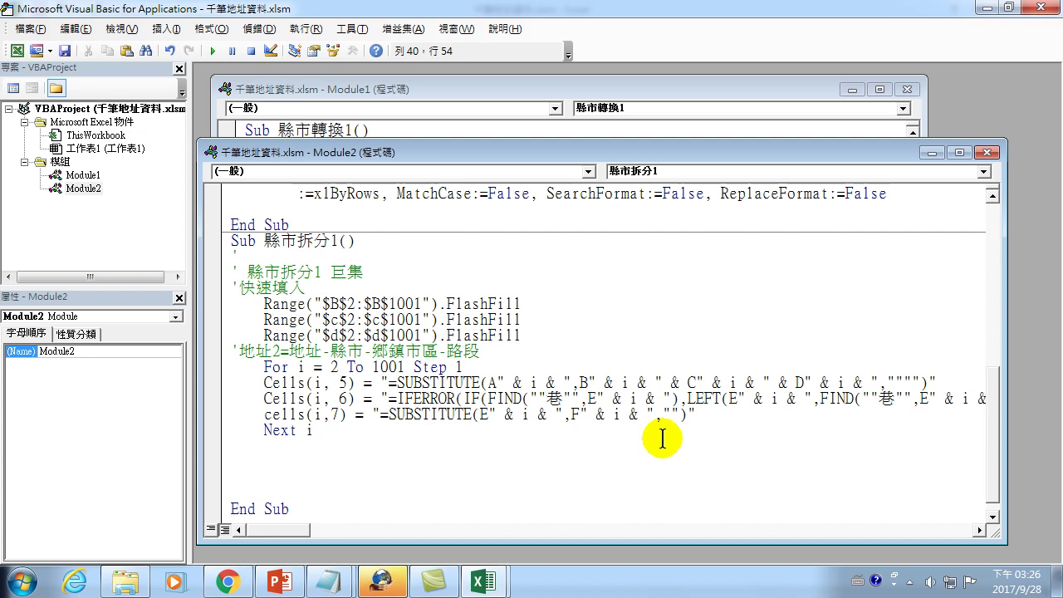
text("")
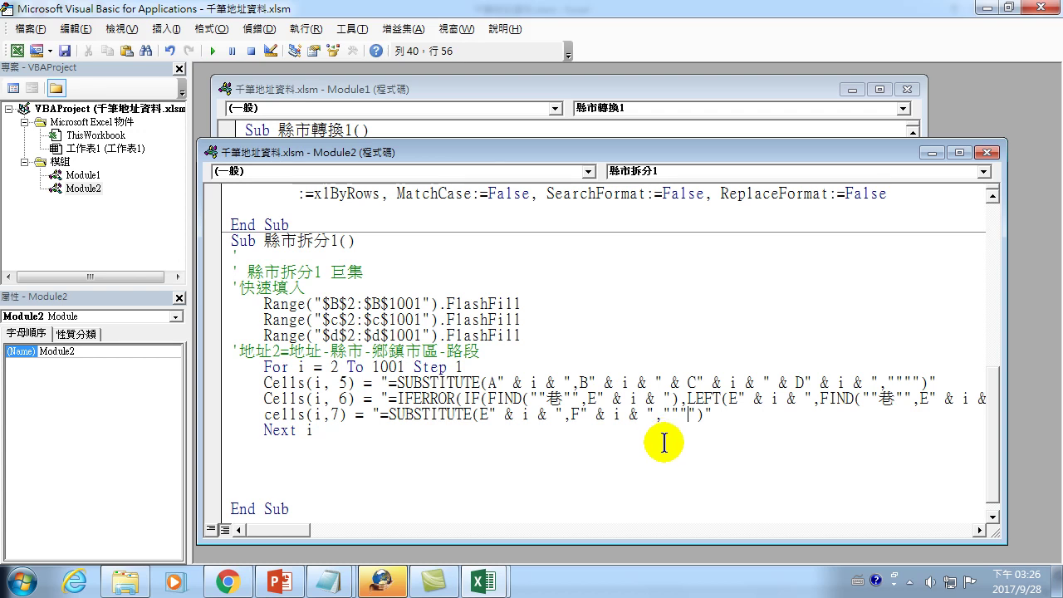
click(1045, 7)
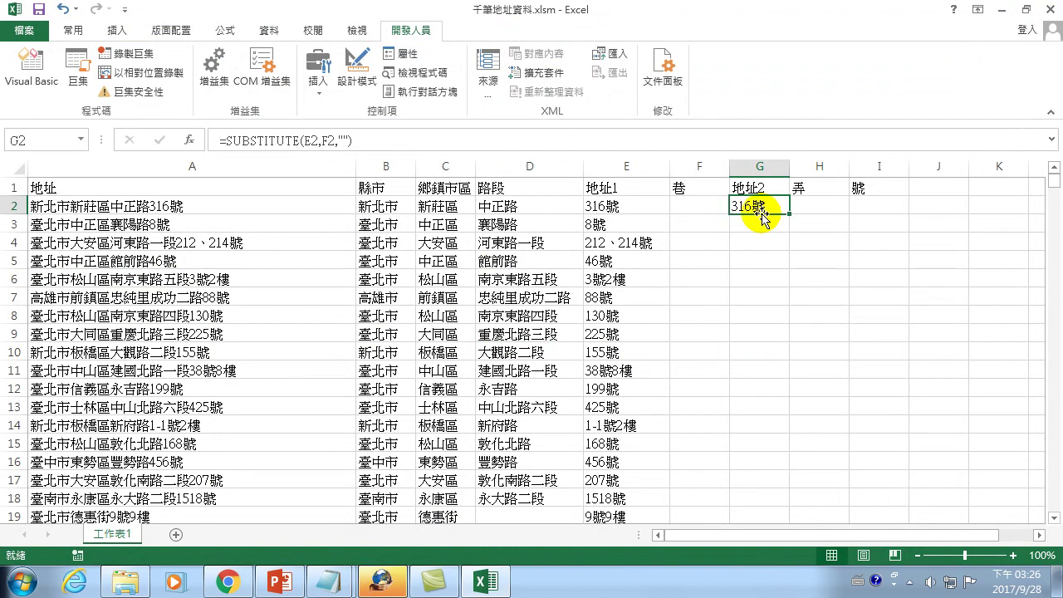
- Copy F2's IFERROR 巷 formula and paste it into H2's formula bar
click(806, 210)
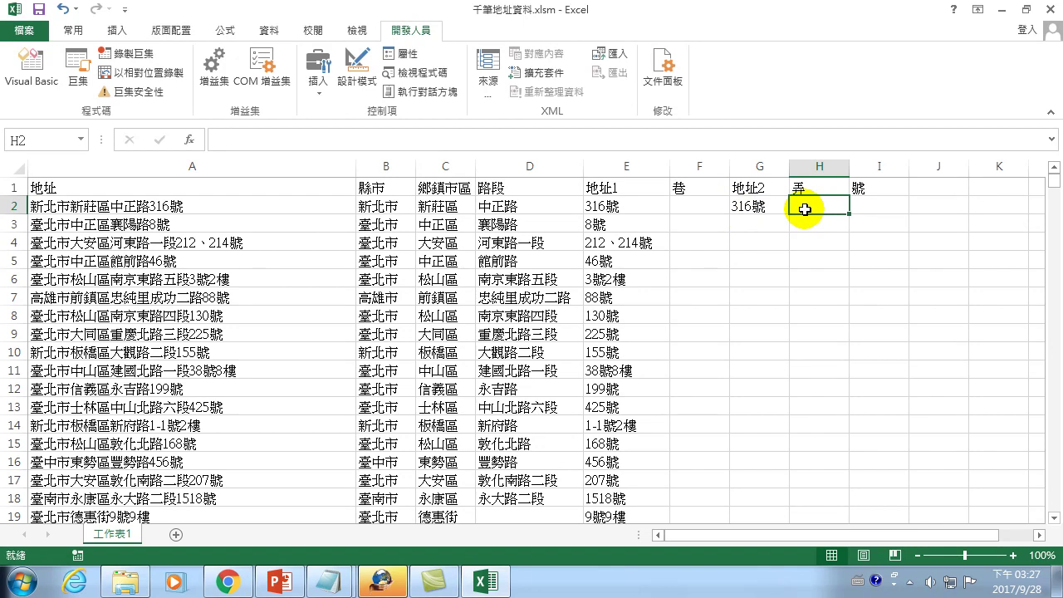
click(691, 204)
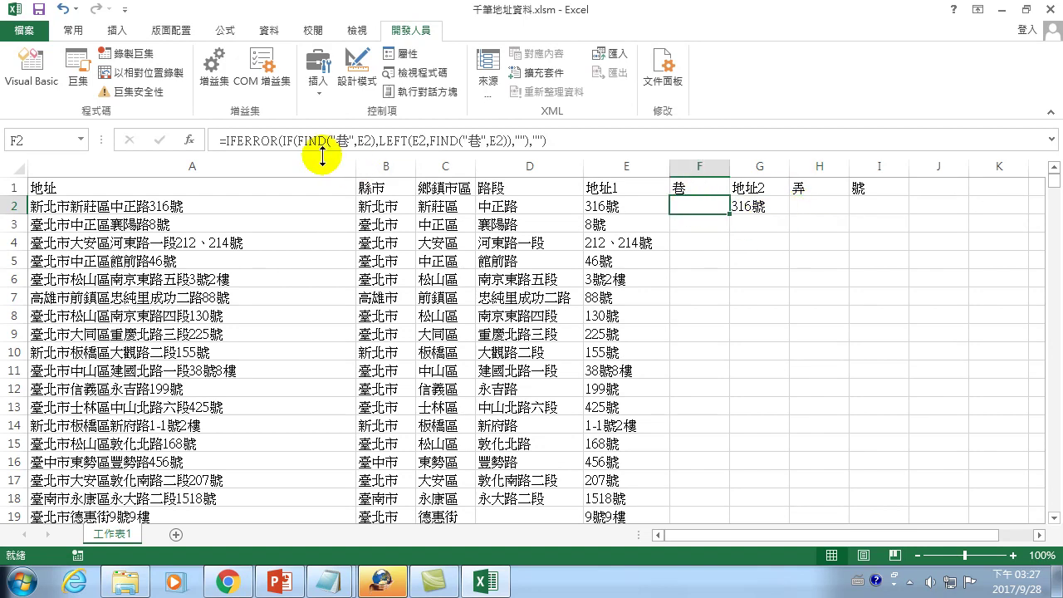
drag(216, 141, 683, 152)
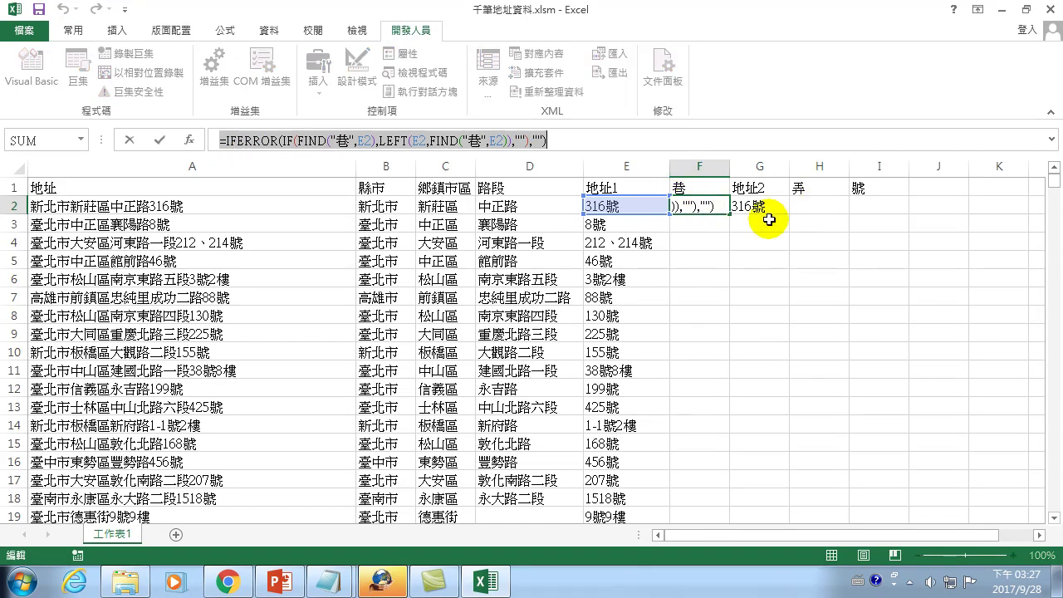
key(Escape)
click(706, 257)
click(816, 203)
click(308, 141)
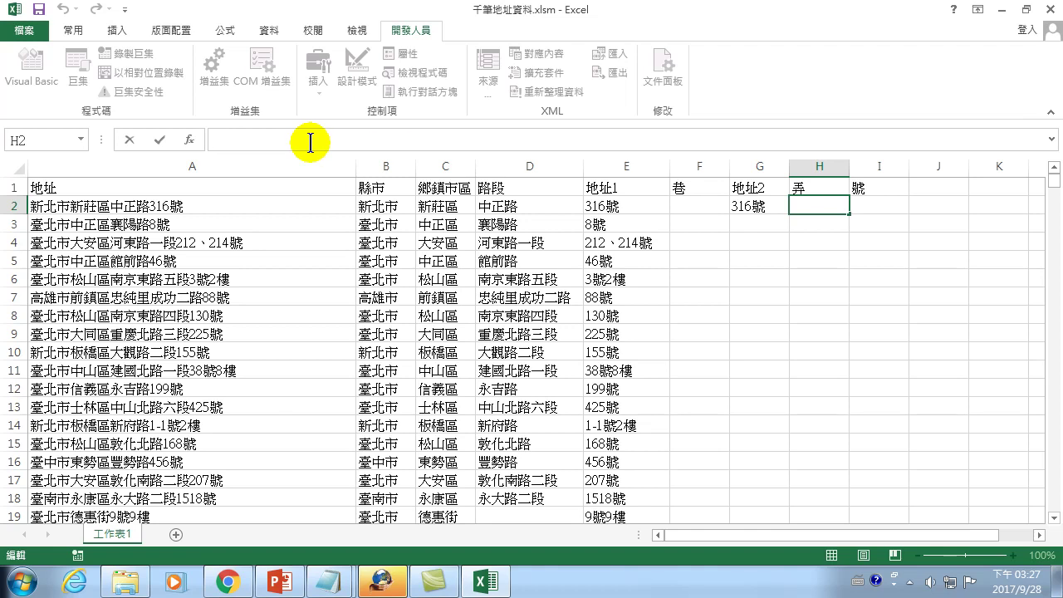
text(=IFERROR(IF(FIND("巷",E2),LEFT(E2,FIND("巷",E2)),""),""))
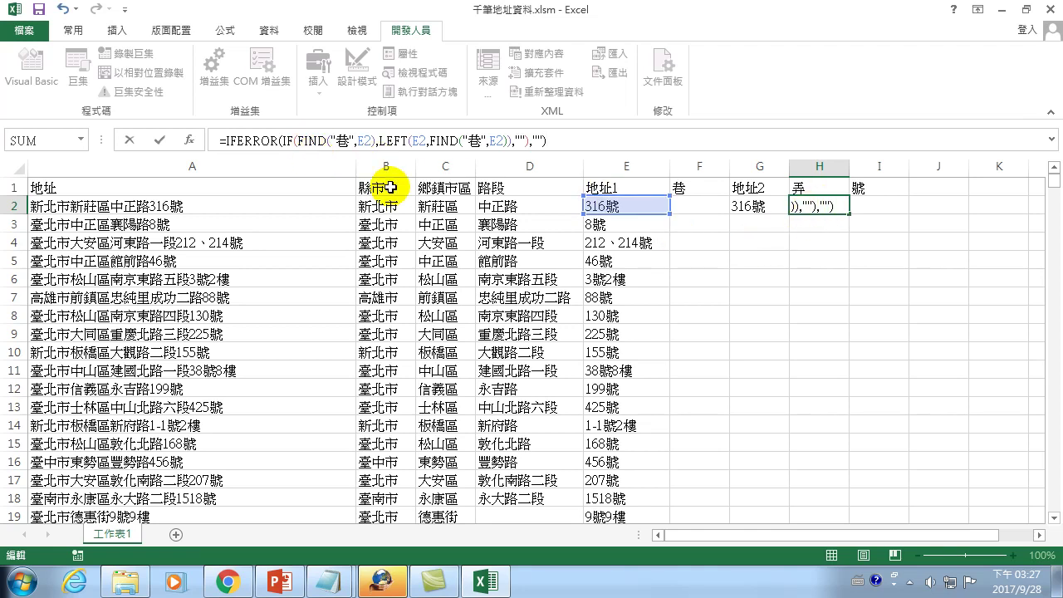
- Replace both 巷 characters in H2's formula with 弄
double_click(339, 140)
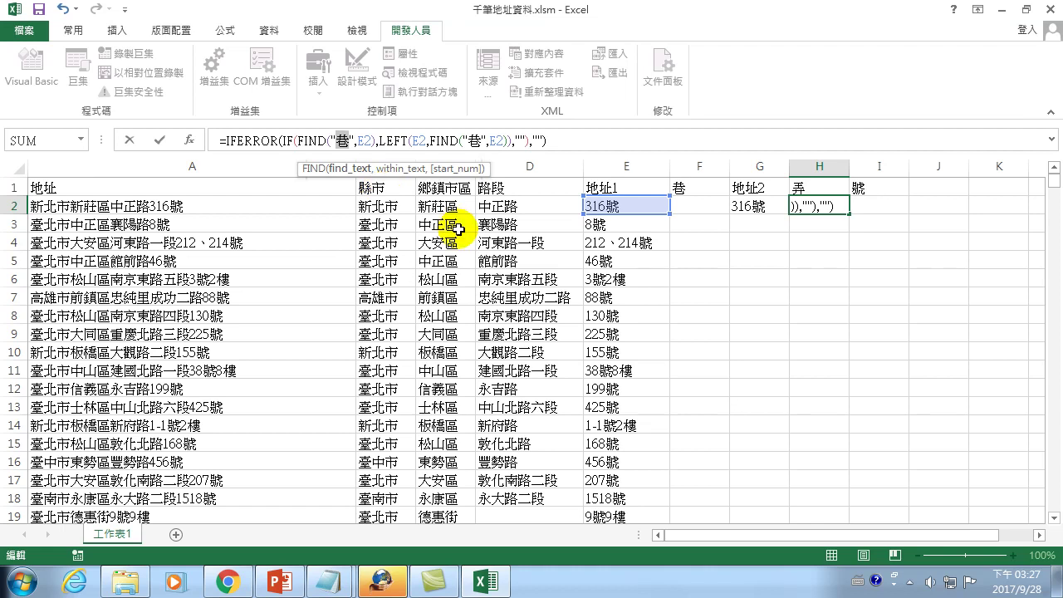
text(弄)
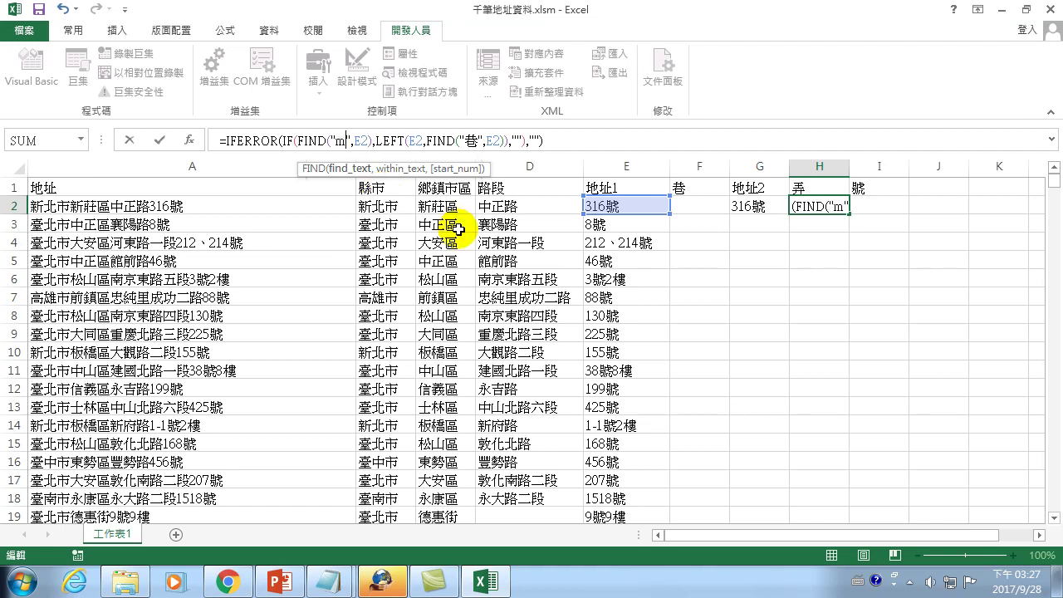
key(Return)
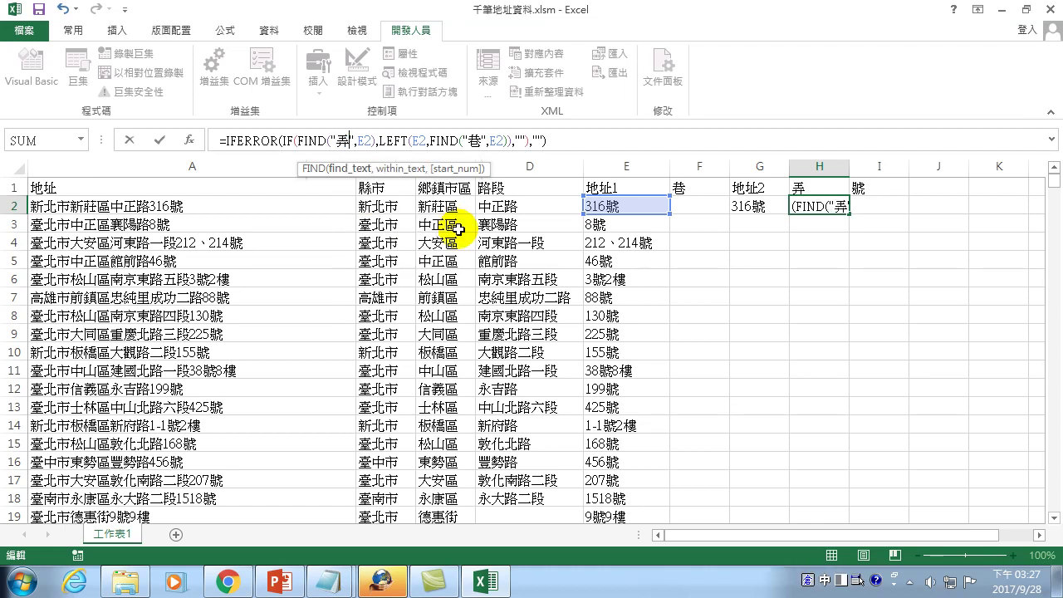
drag(468, 141, 481, 141)
text(弄)
key(Return)
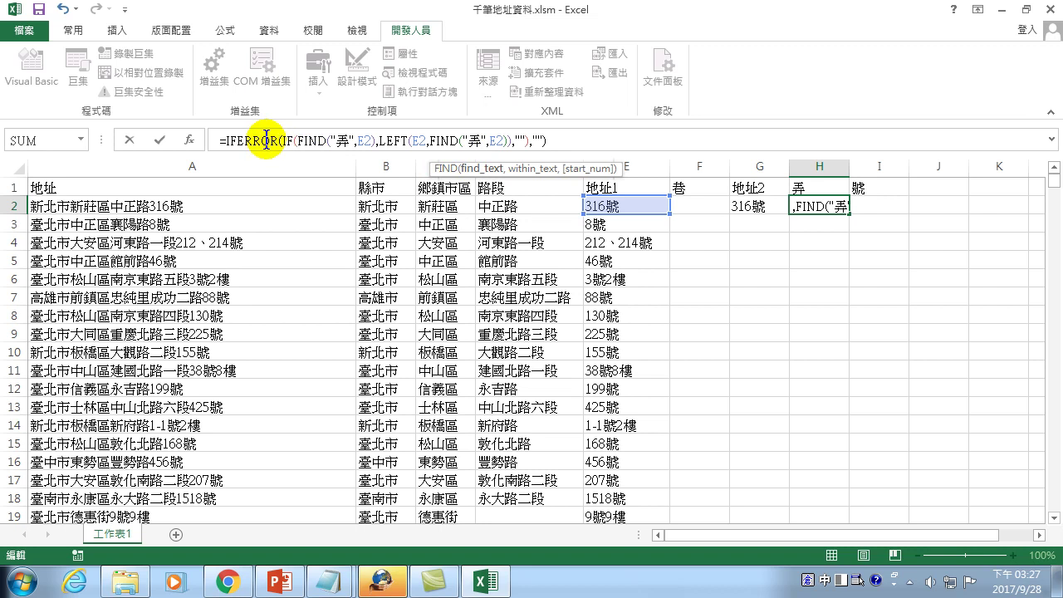
- Repoint all three E2 references to G2, commit, and reselect H2's formula text
double_click(364, 140)
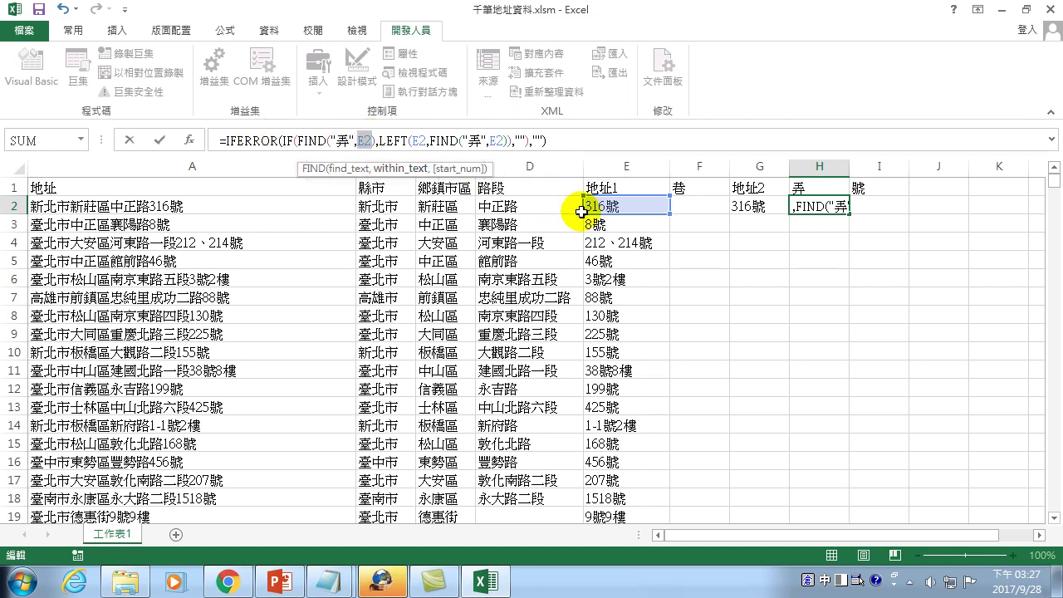
click(759, 206)
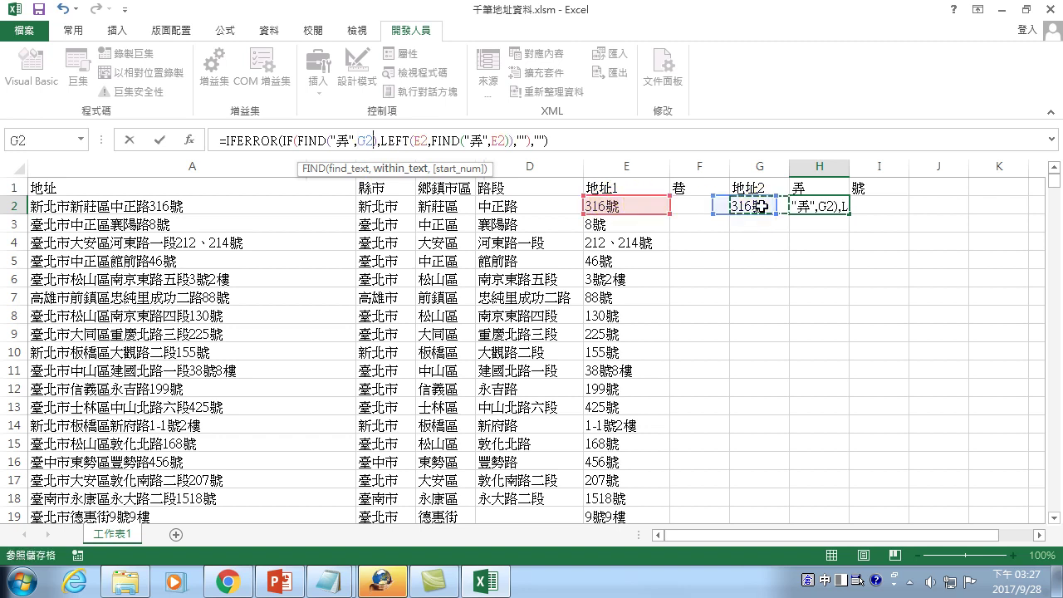
double_click(420, 141)
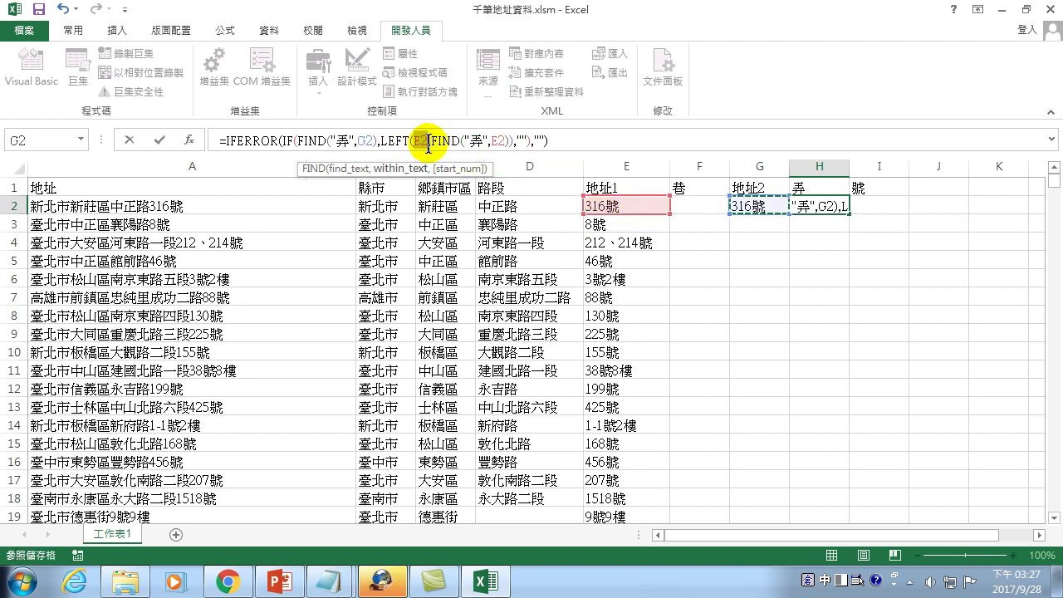
click(752, 206)
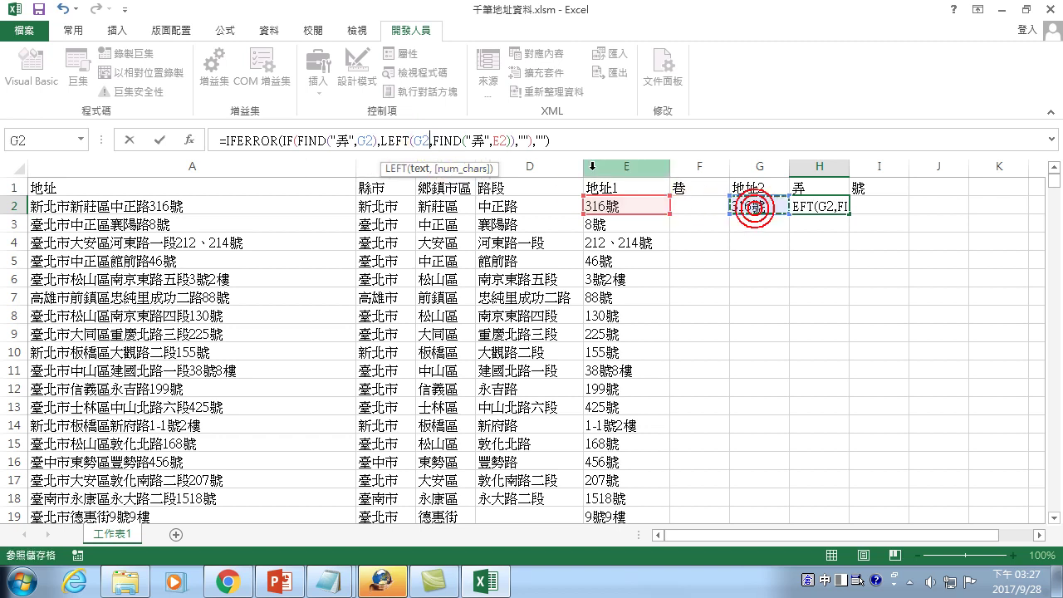
double_click(502, 142)
click(760, 208)
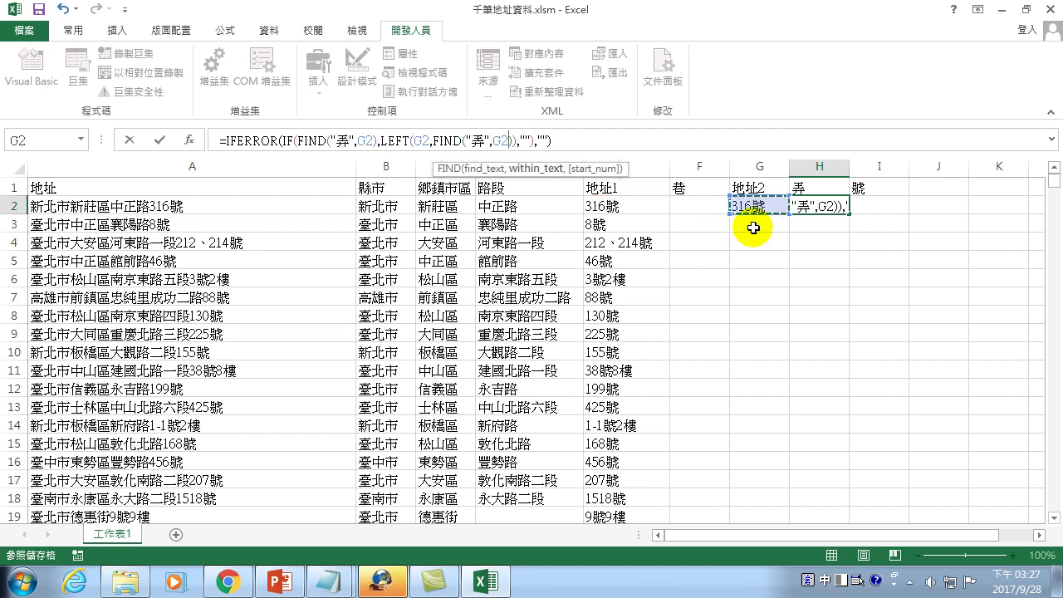
key(Return)
click(831, 207)
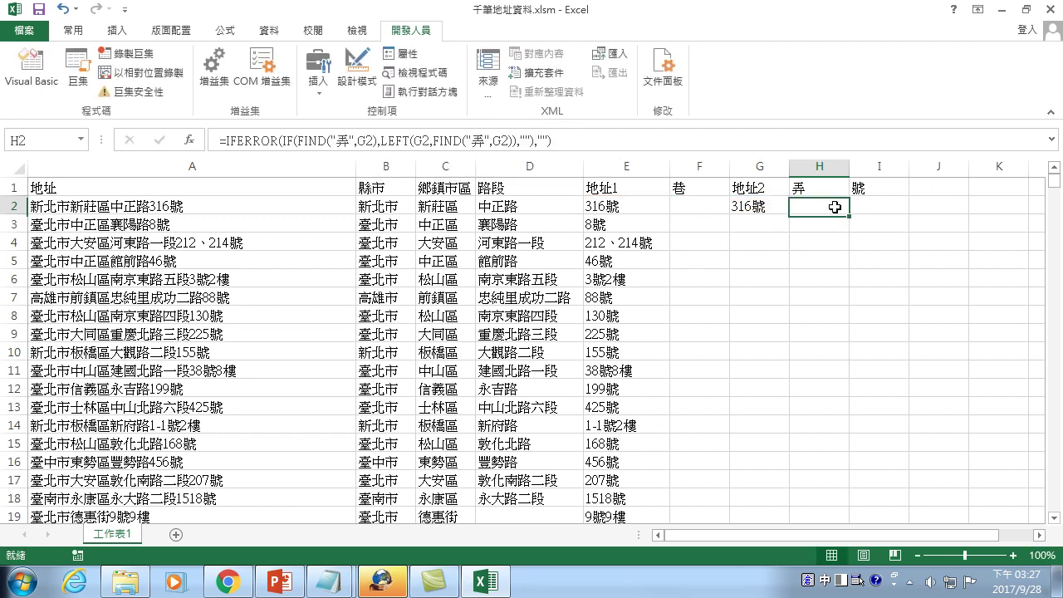
drag(587, 146, 154, 142)
key(ctrl+c)
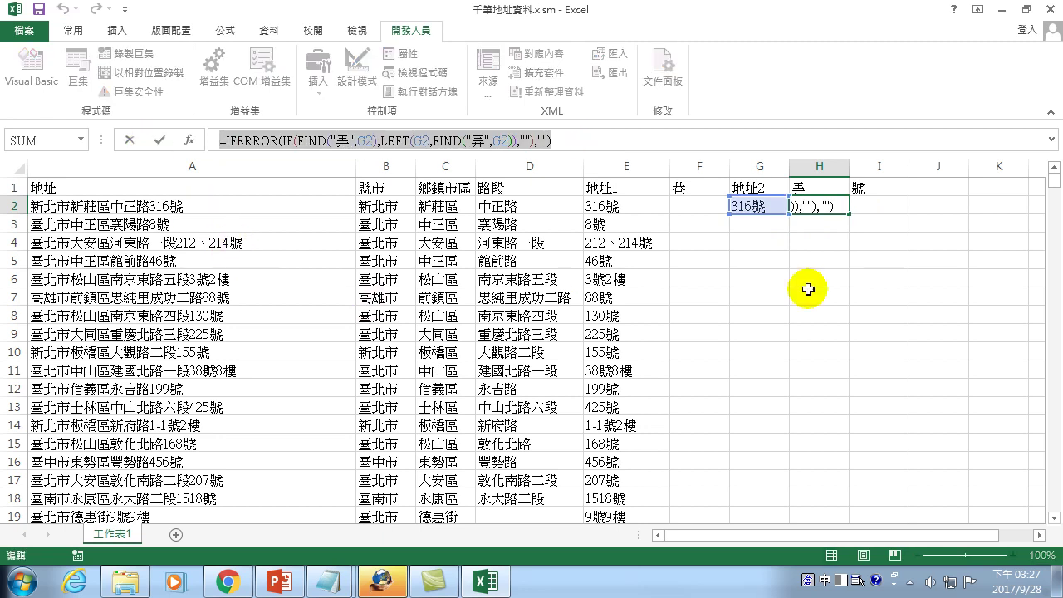
- Open the 縣市拆分1 code and start a new line after Cells(i, 7)
click(846, 258)
key(Escape)
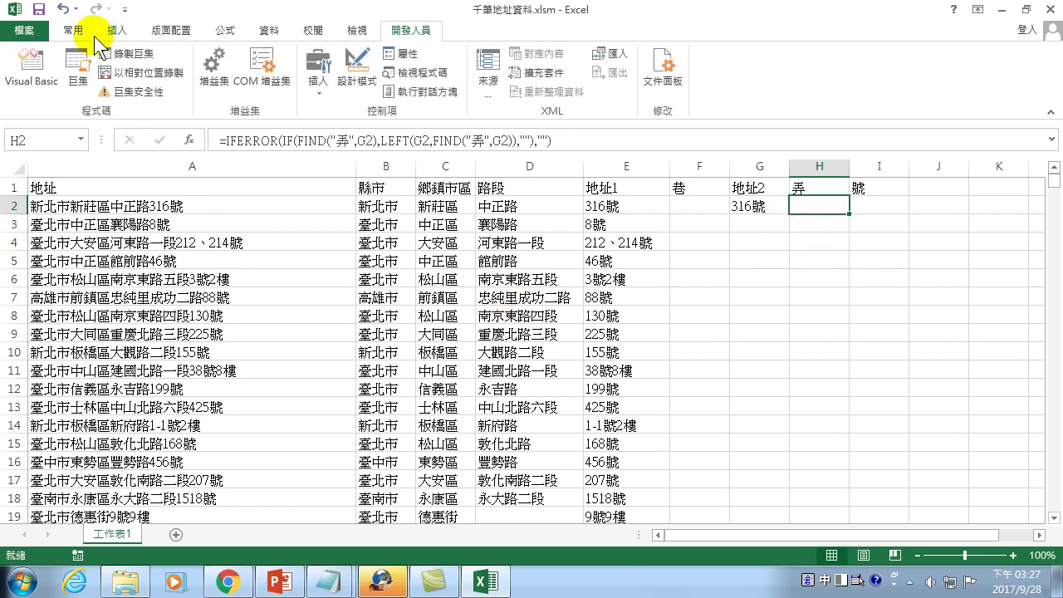
click(77, 74)
click(662, 307)
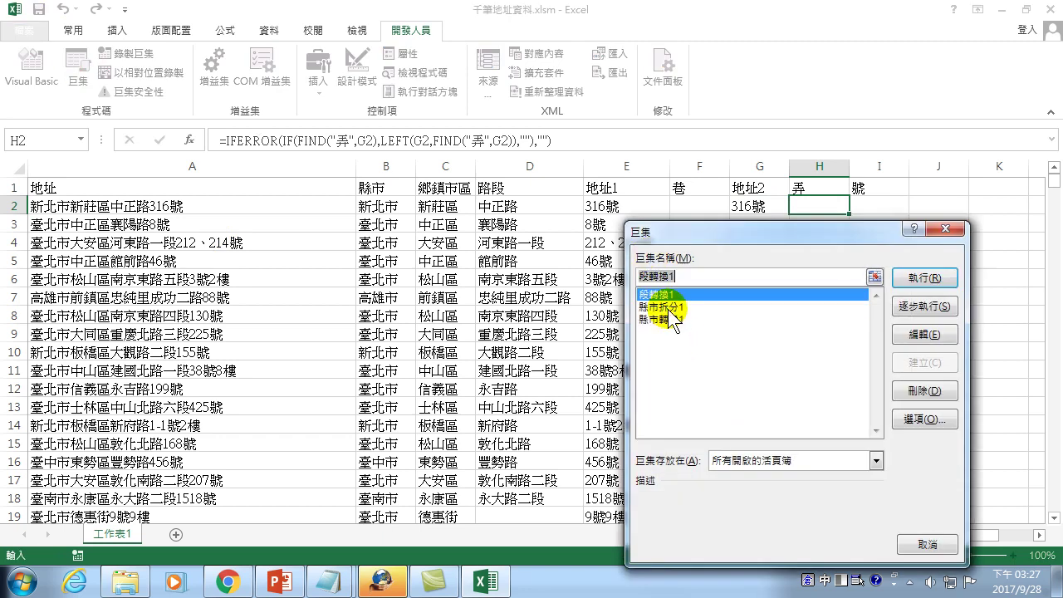
click(918, 333)
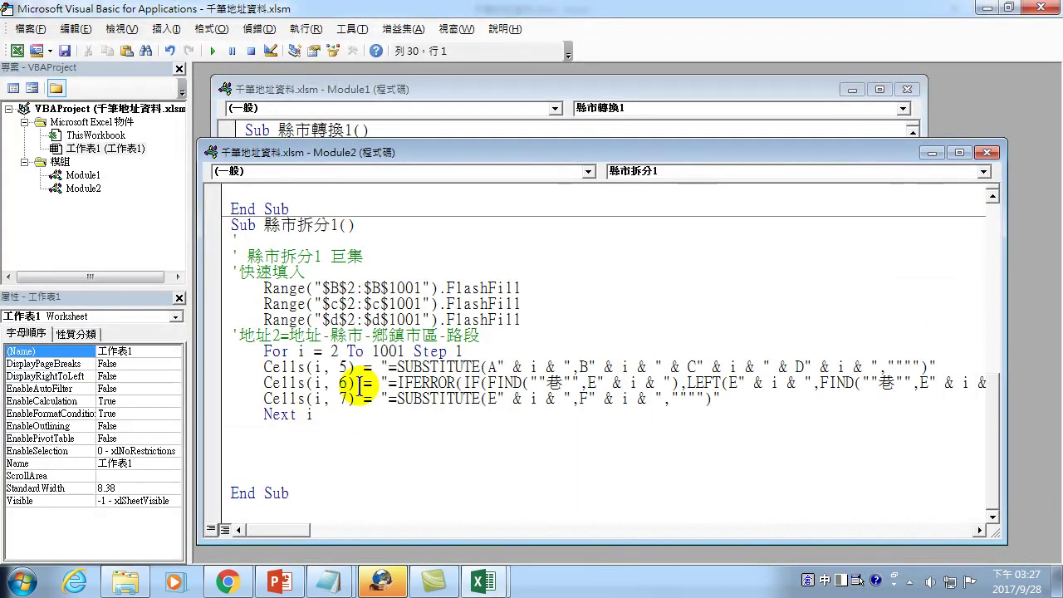
click(357, 397)
key(End)
key(Return)
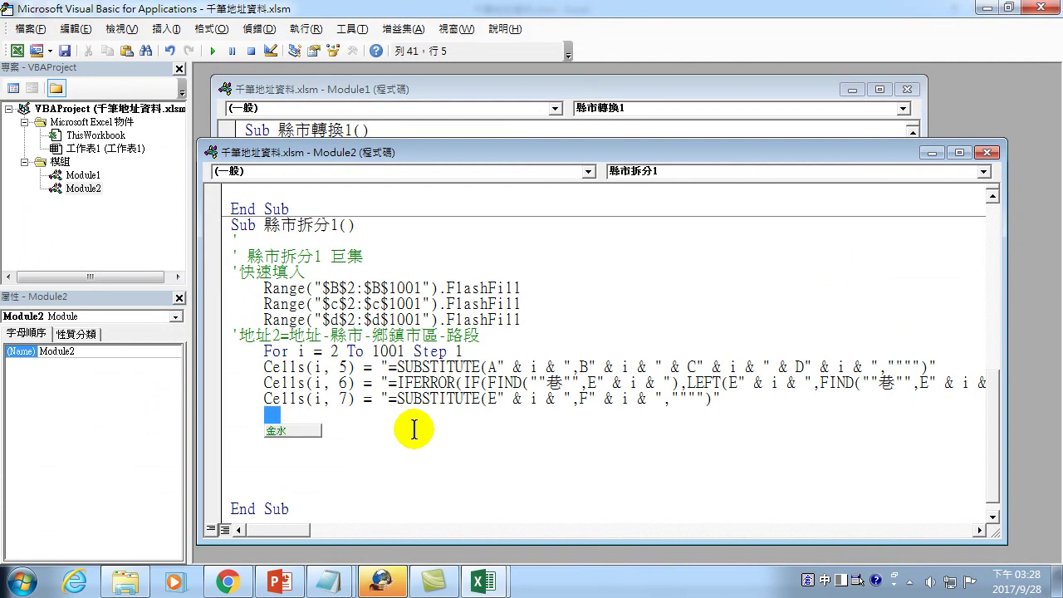
- Write a Cells(i, 8) line with the pasted 弄 IFERROR formula, doubling its inner quotes
text(cells)
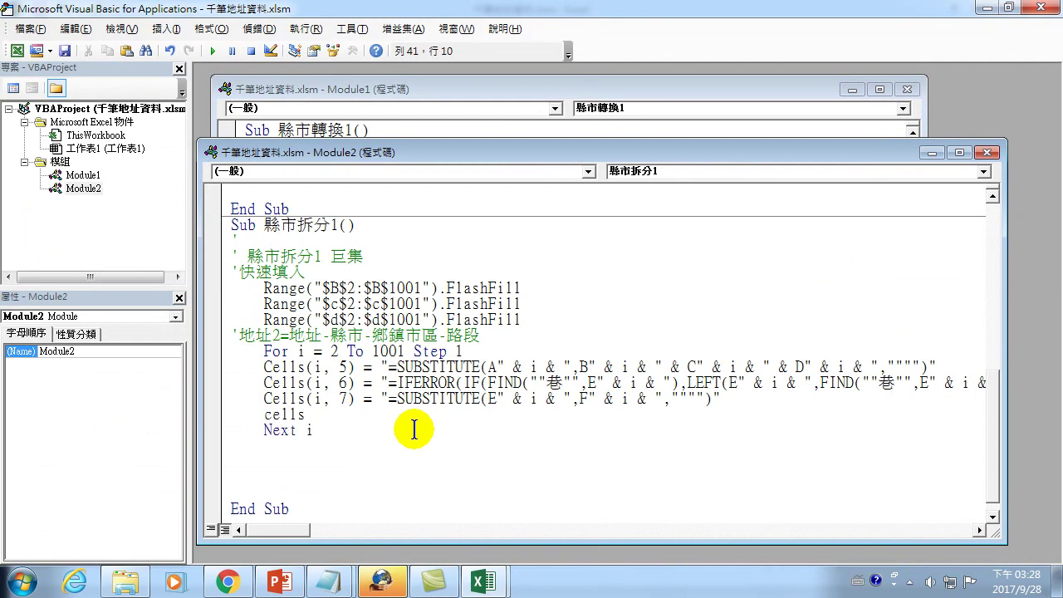
text(()
text(i,8)
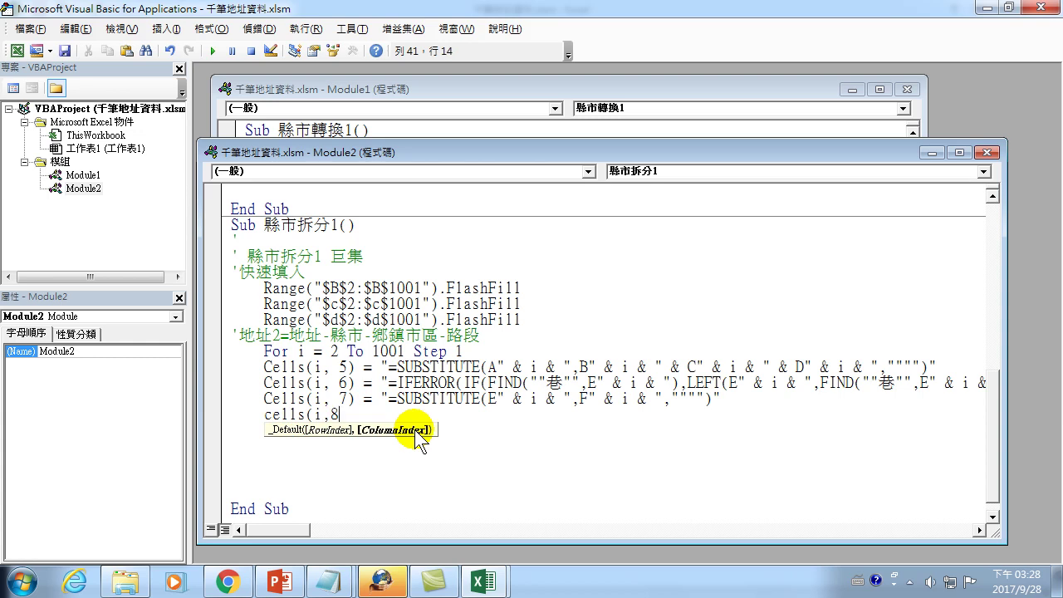
text() = ")
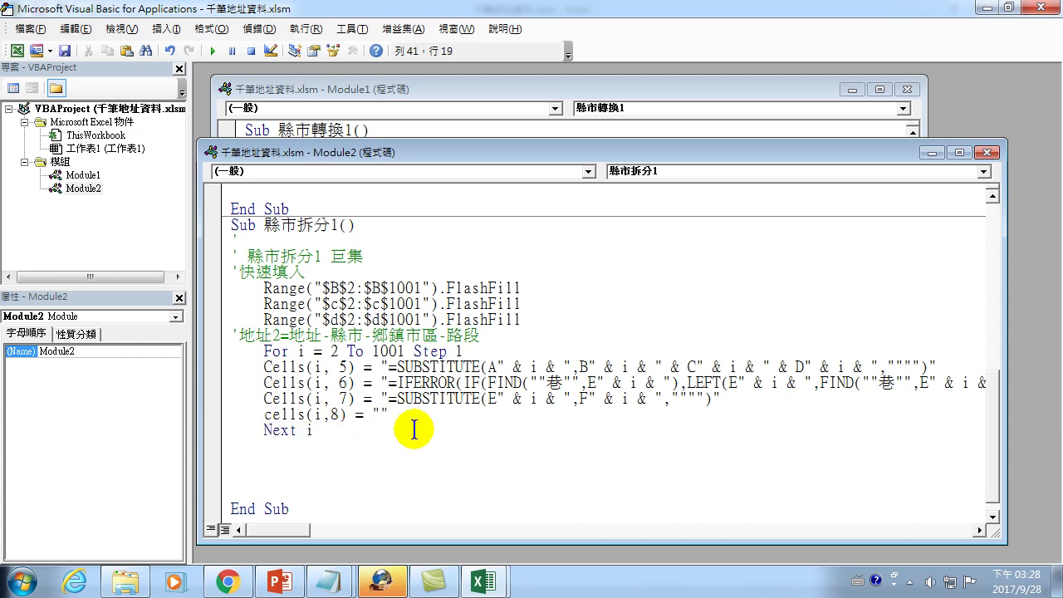
key(ctrl+v)
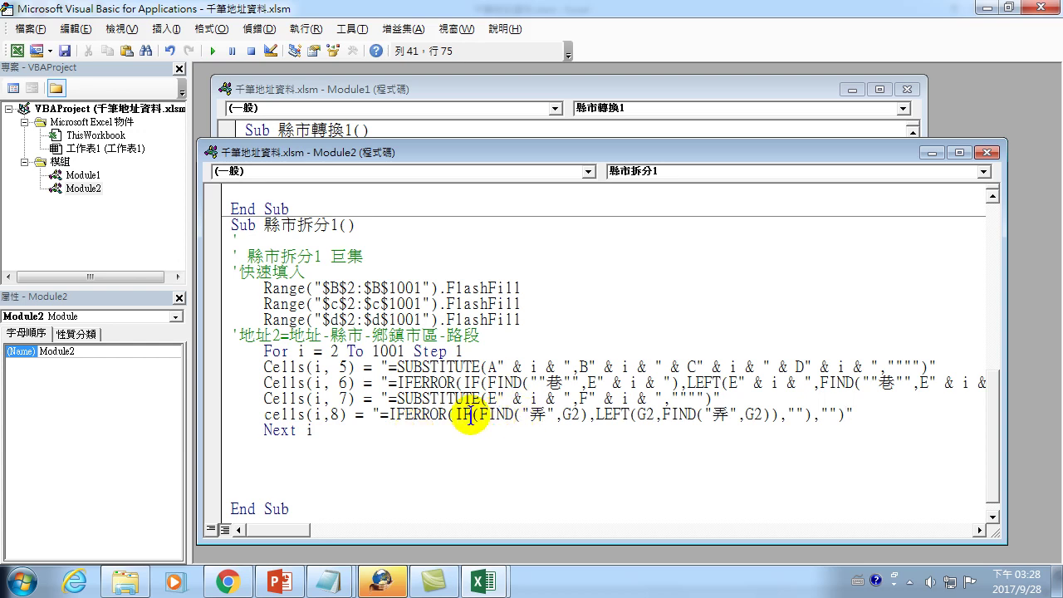
click(524, 416)
text(")
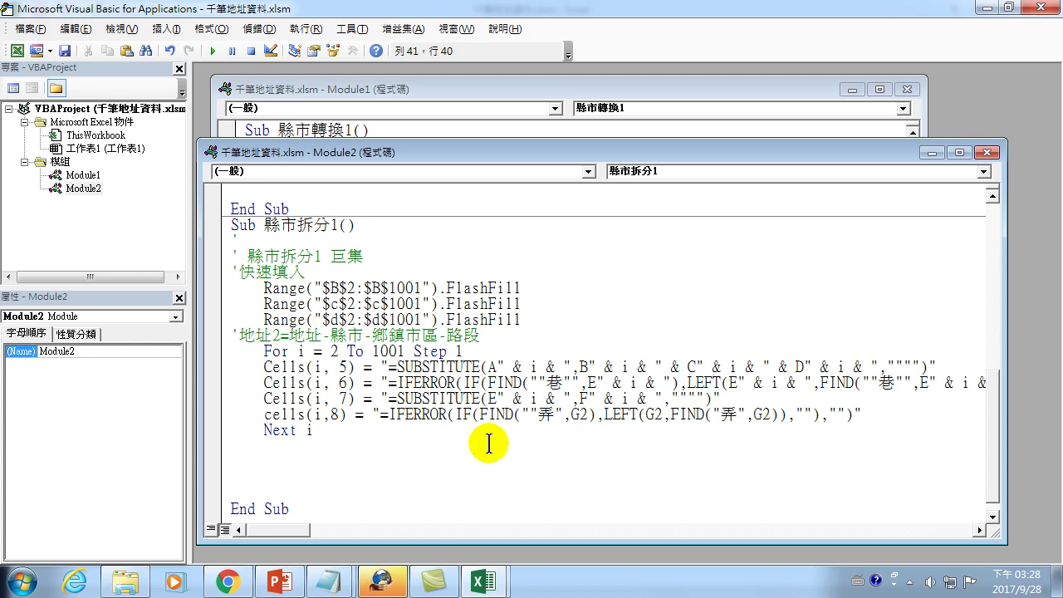
text(")
click(736, 414)
text("")
click(816, 413)
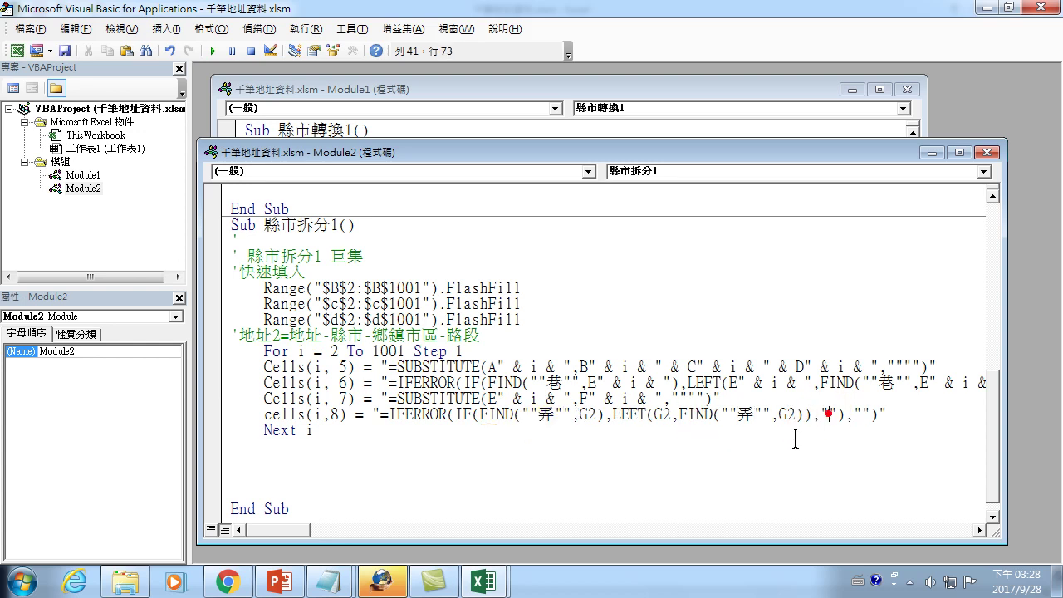
click(883, 414)
text(""弄"",G2)),""""),")
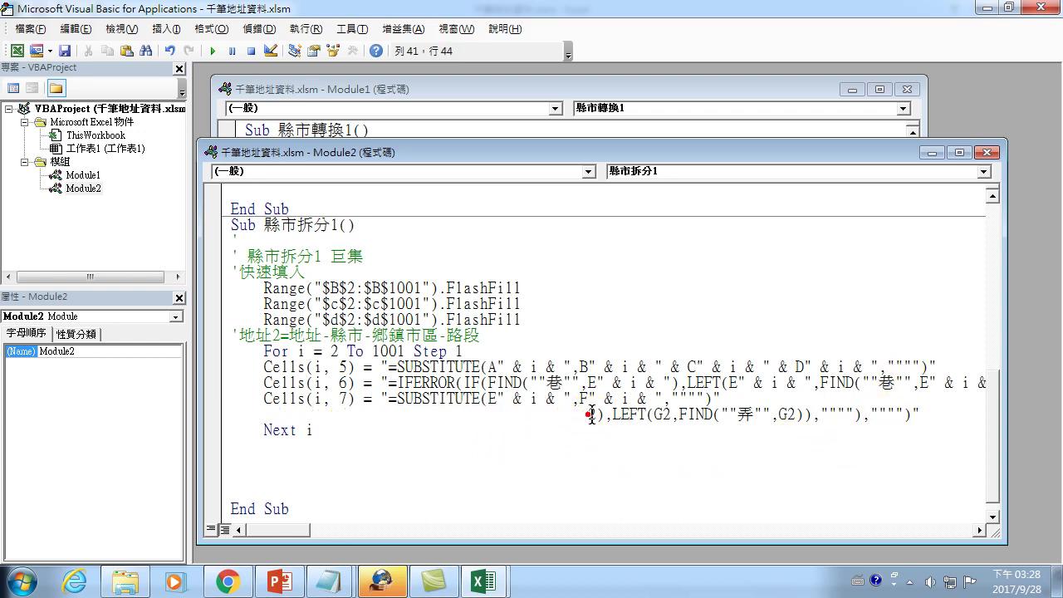
drag(586, 414, 595, 414)
text(i)
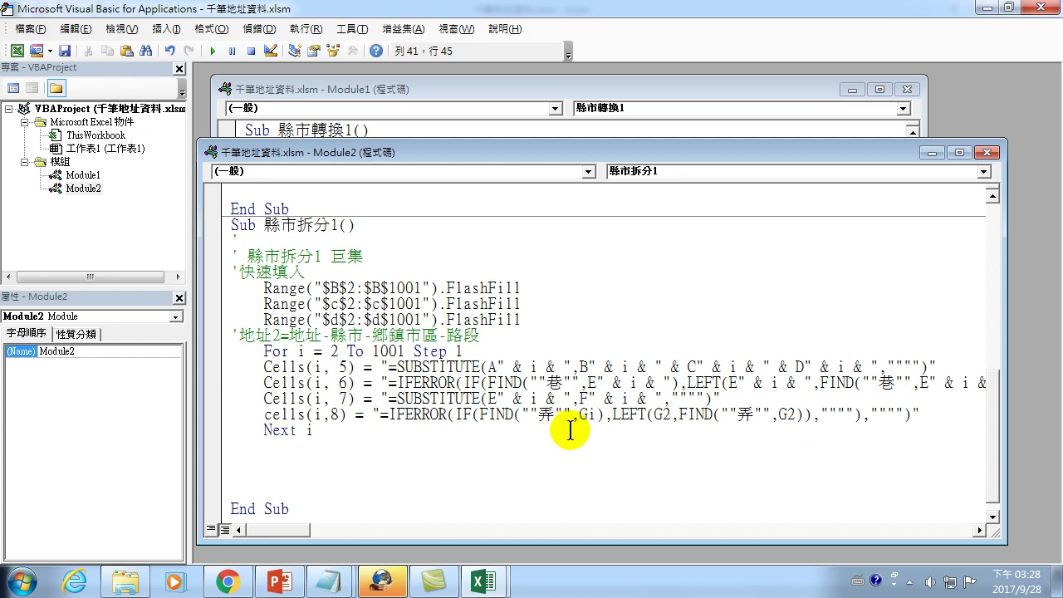
drag(661, 413, 669, 414)
click(666, 425)
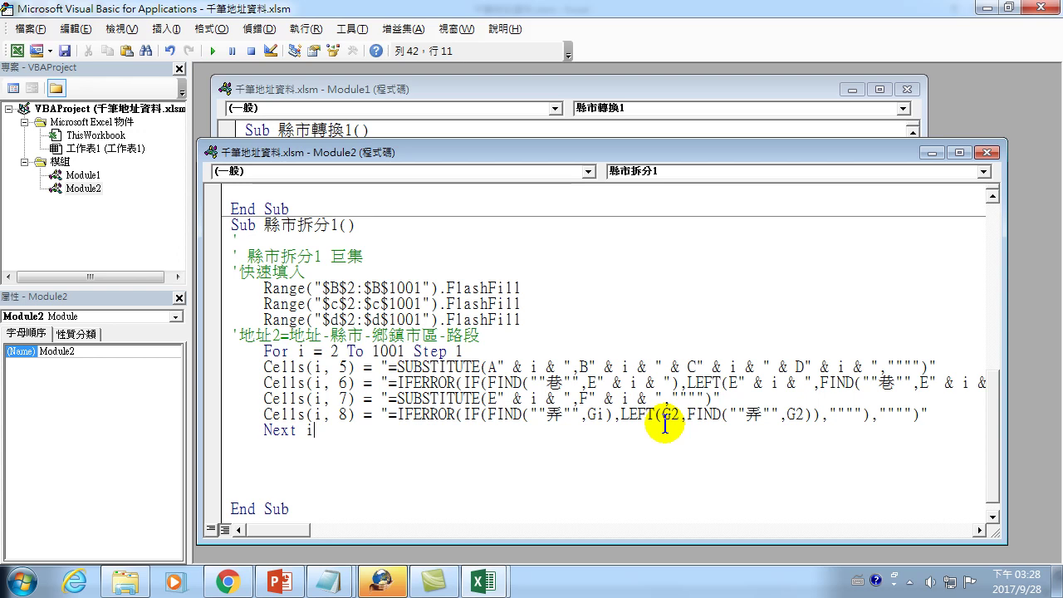
- Change the row 2 in the remaining G2 references of the Cells(i, 8) line to i
click(672, 413)
key(Delete)
text(i)
click(796, 413)
text(i)
- Wrap each i as " & i & " so the formula references G per row, then return to Excel
click(596, 413)
text(" )
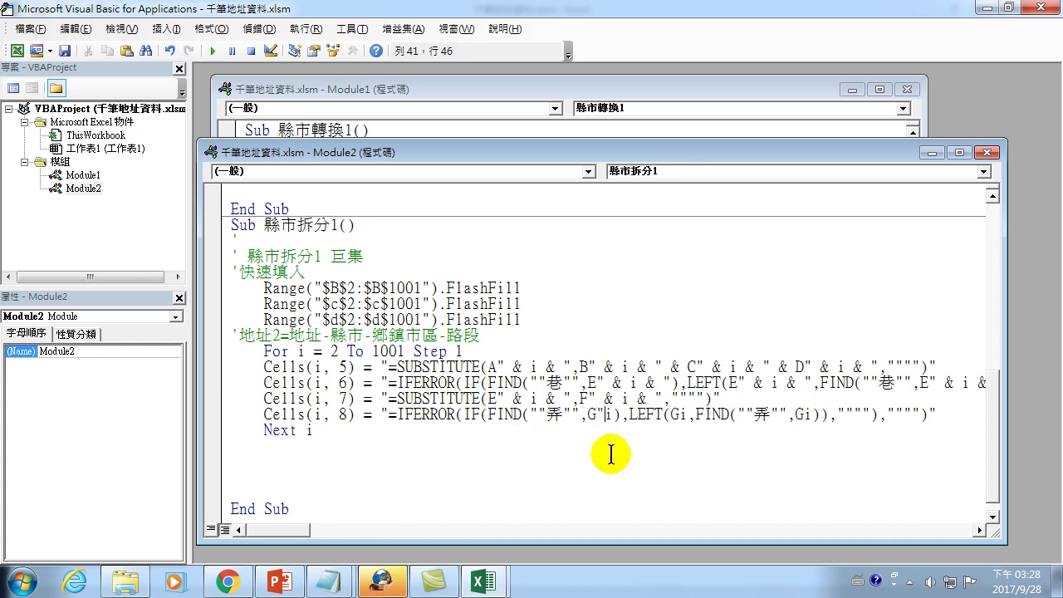
text(&)
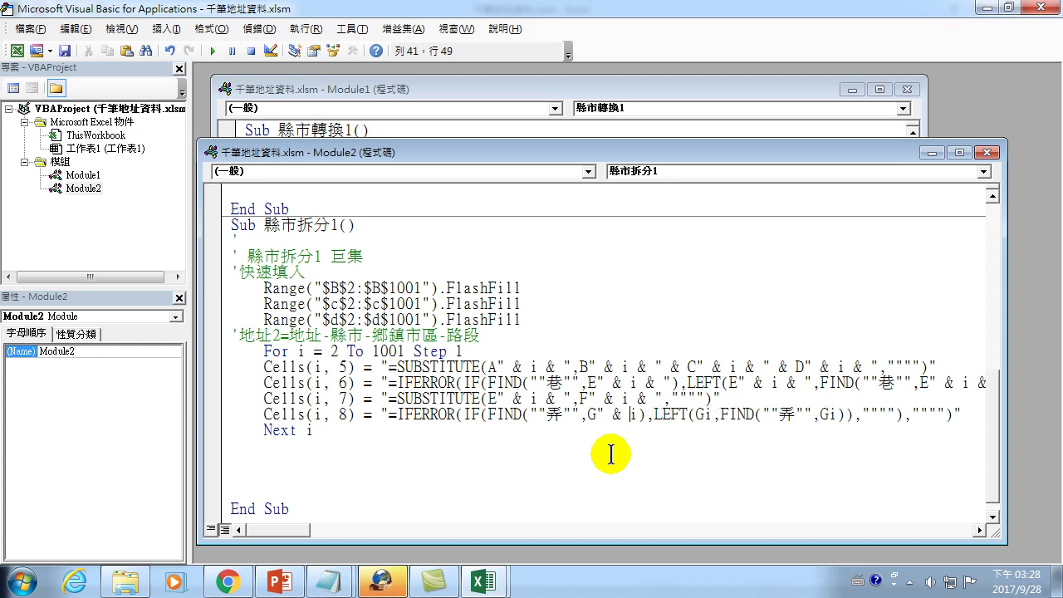
click(641, 412)
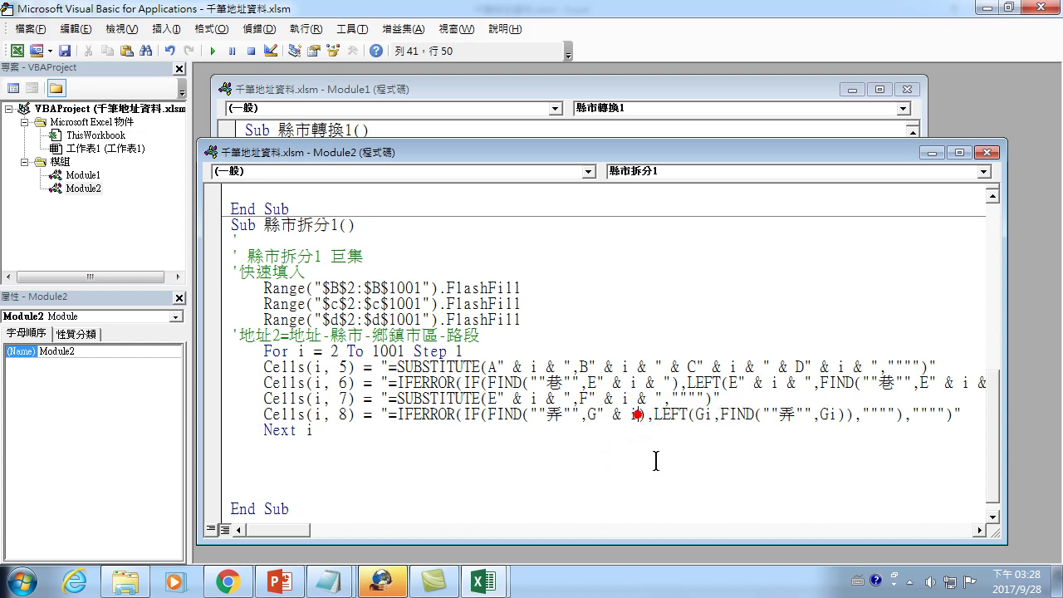
text(&)
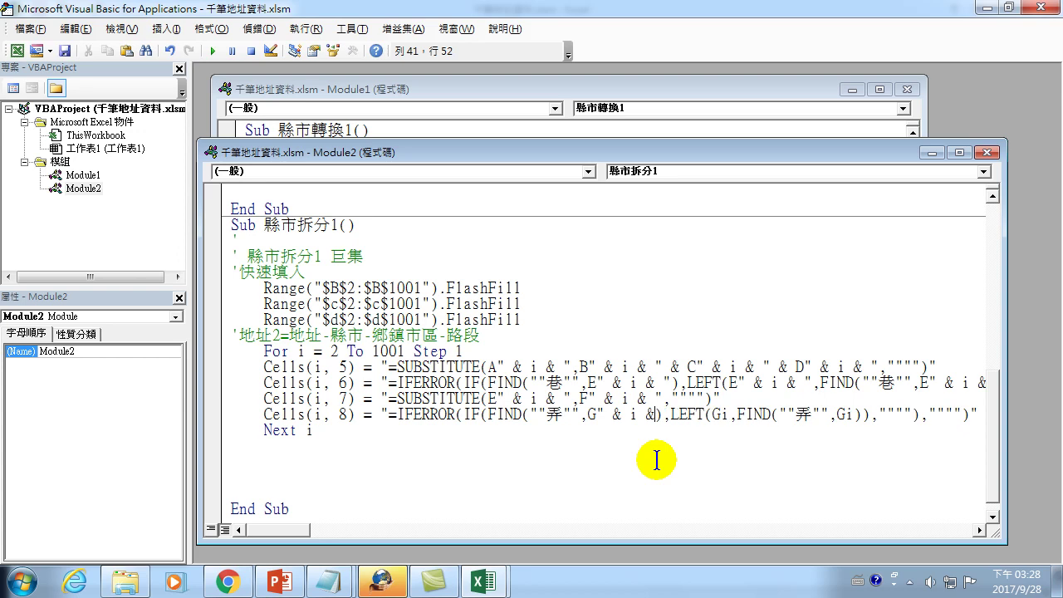
text( ")
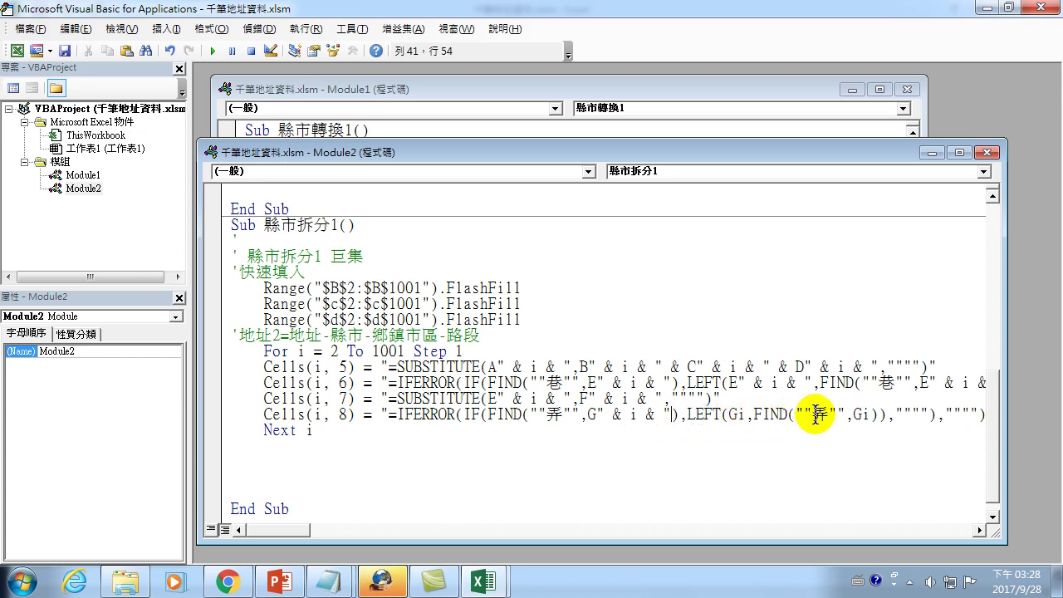
click(747, 412)
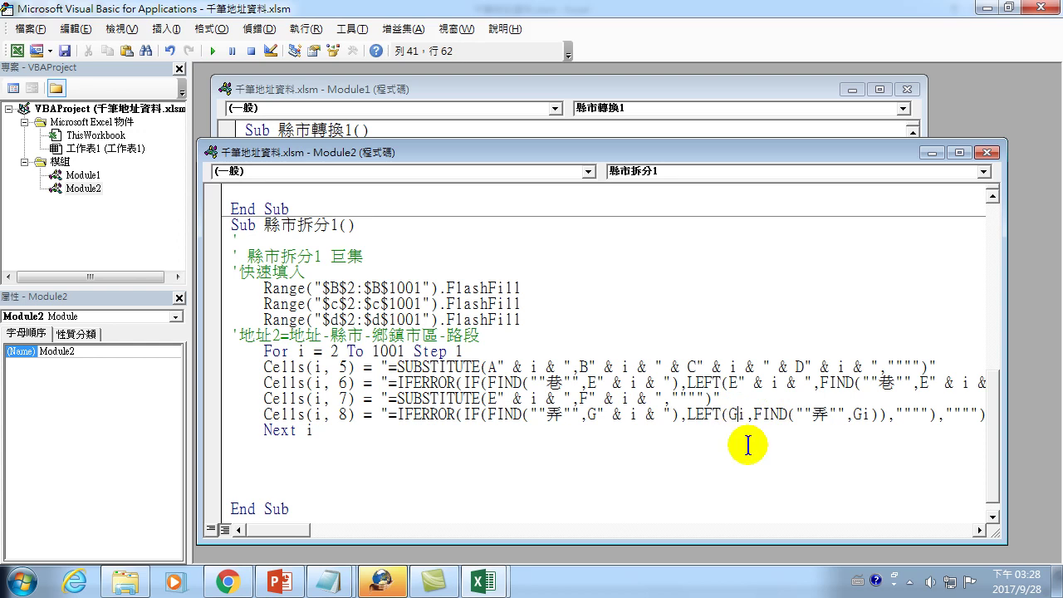
text(" &)
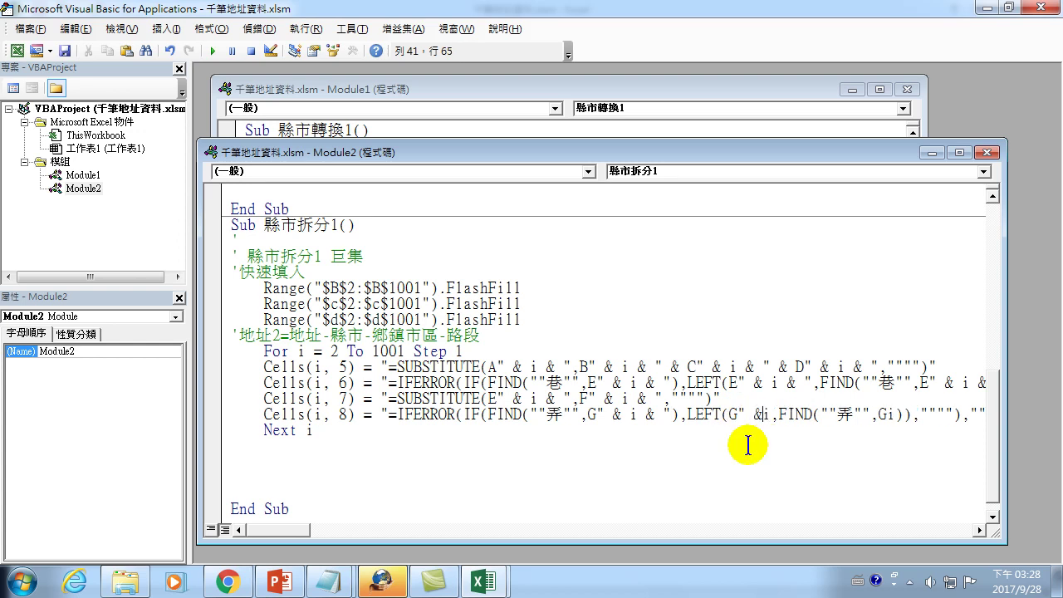
click(777, 412)
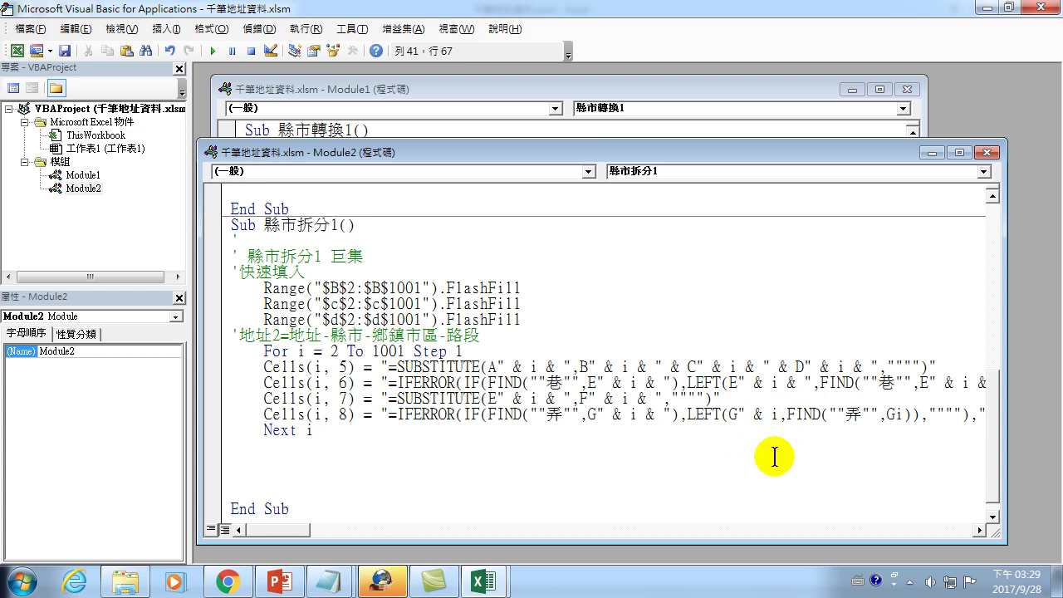
text(&)
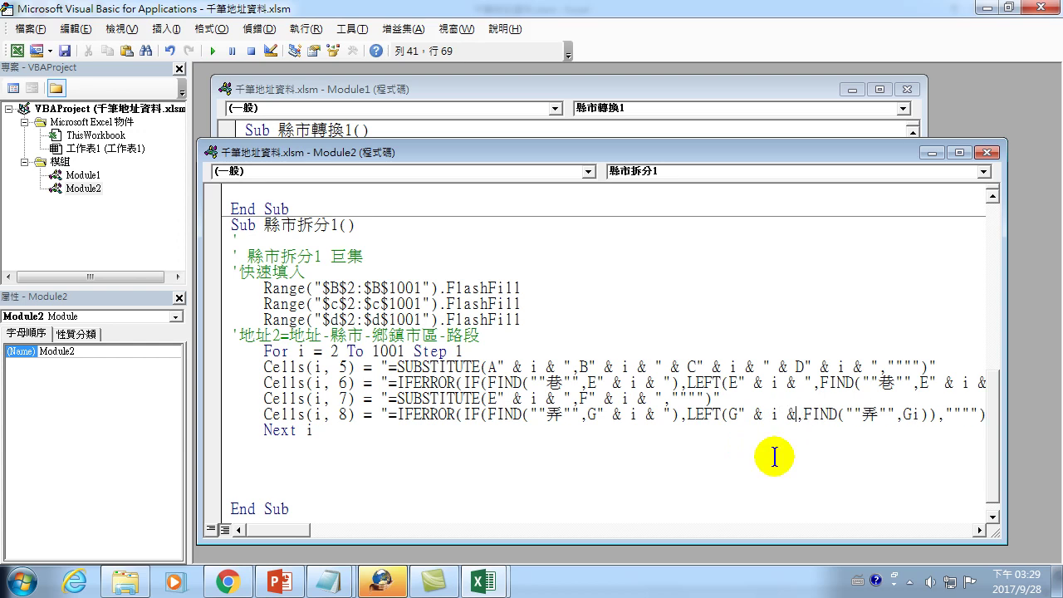
text( ")
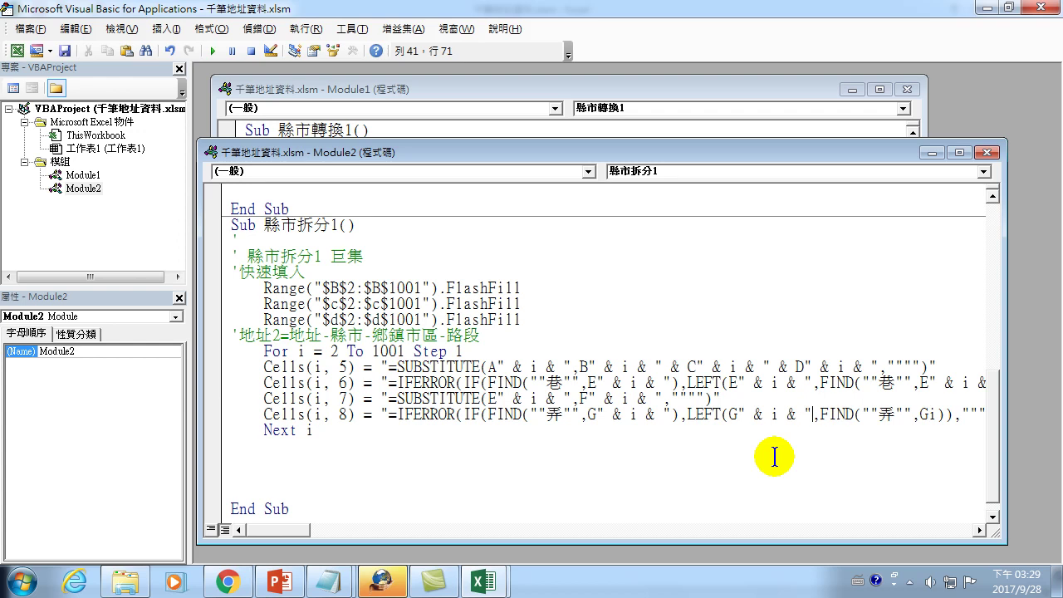
click(930, 412)
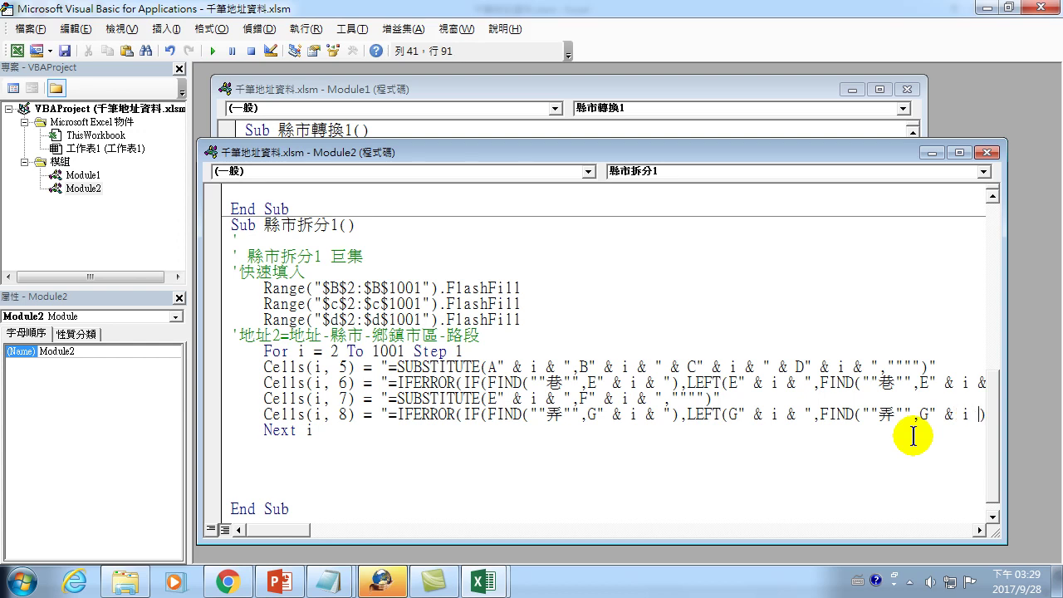
text(&)
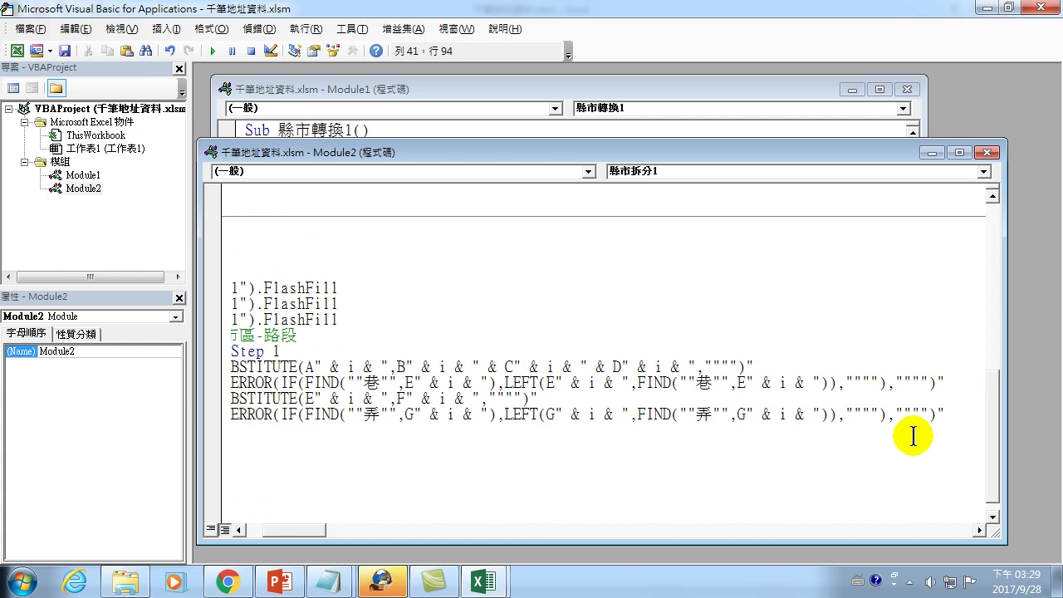
click(1030, 8)
click(871, 209)
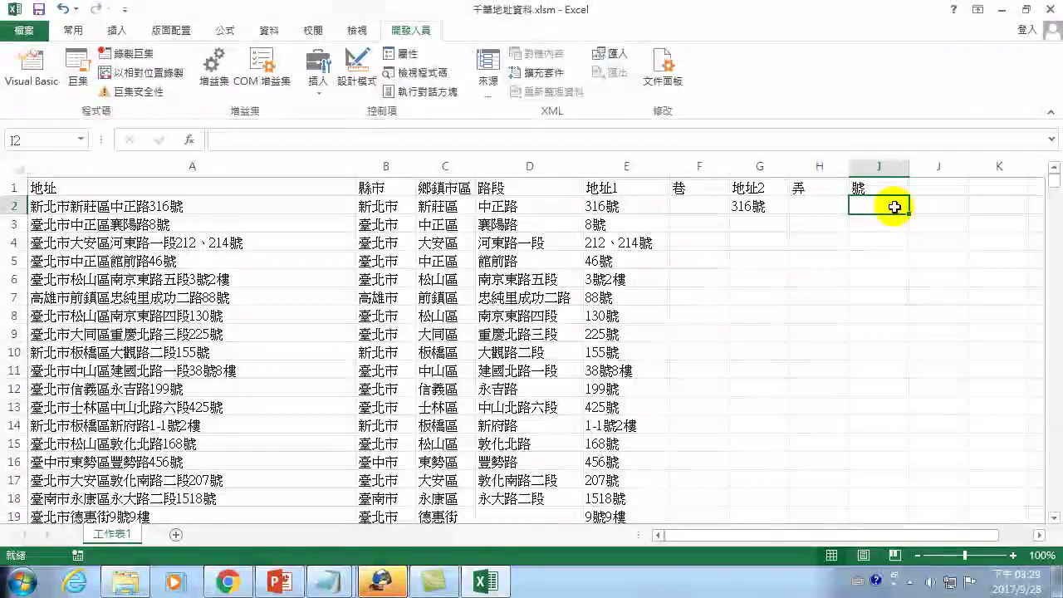
- Enter =SUBSTITUTE(G2,H2,"") in I2 under 號, giving 316號
click(759, 205)
click(811, 208)
click(882, 205)
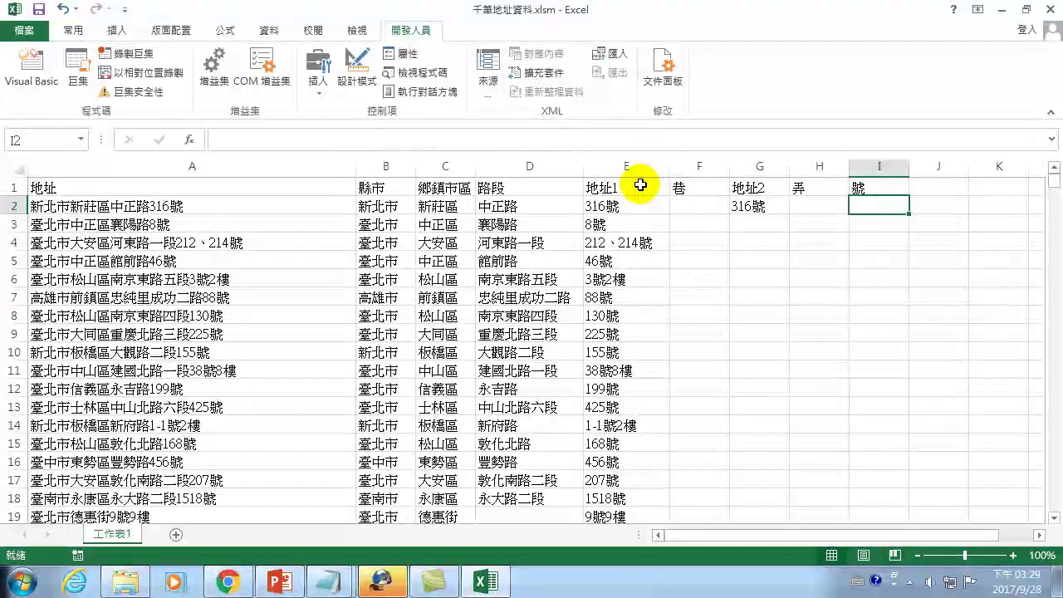
text(=sub)
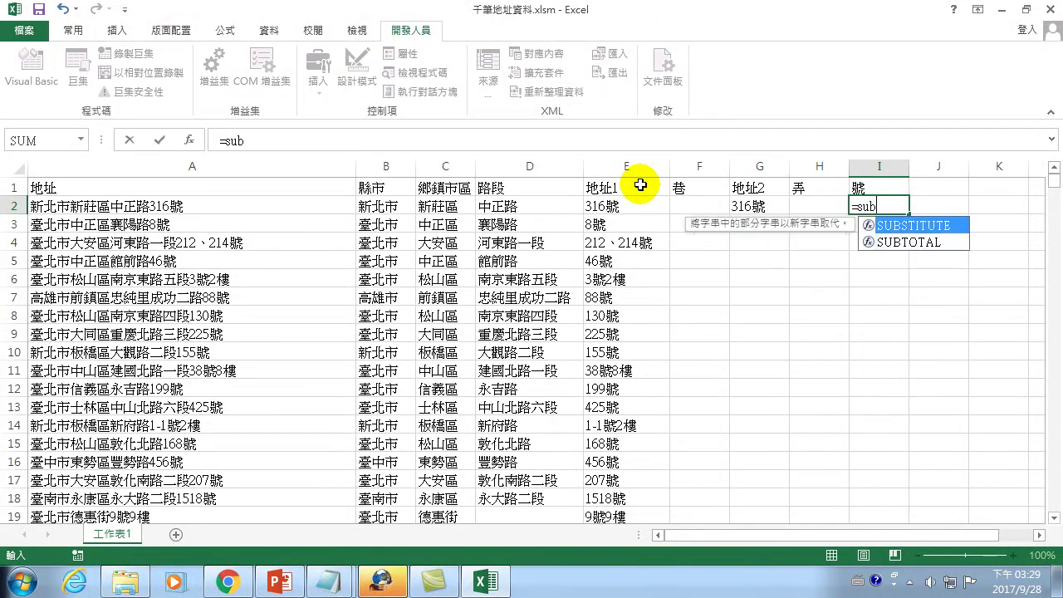
key(Tab)
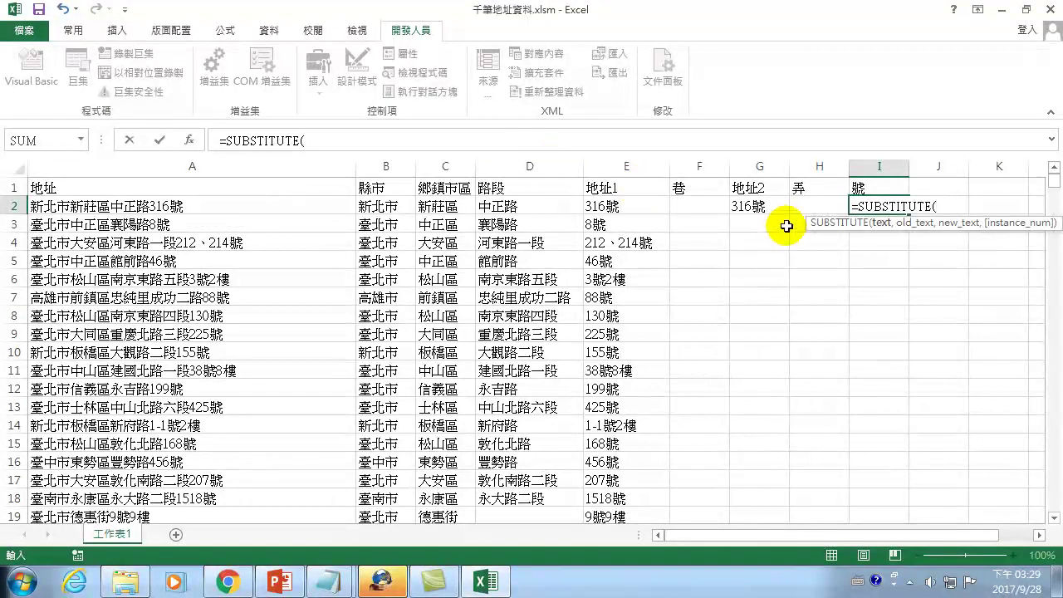
click(761, 204)
click(761, 204)
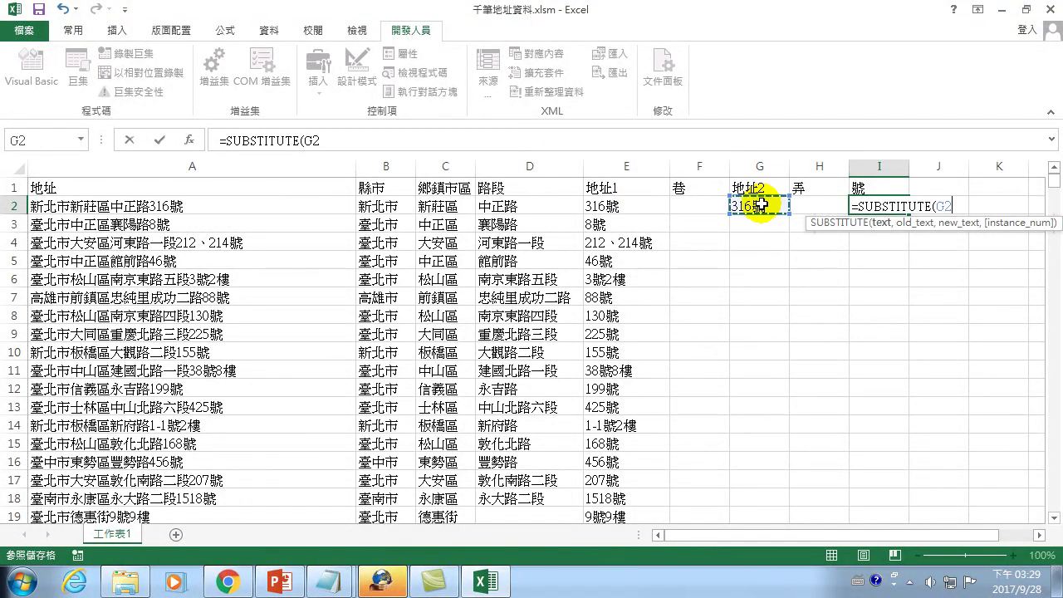
text(,)
click(816, 204)
text(,)
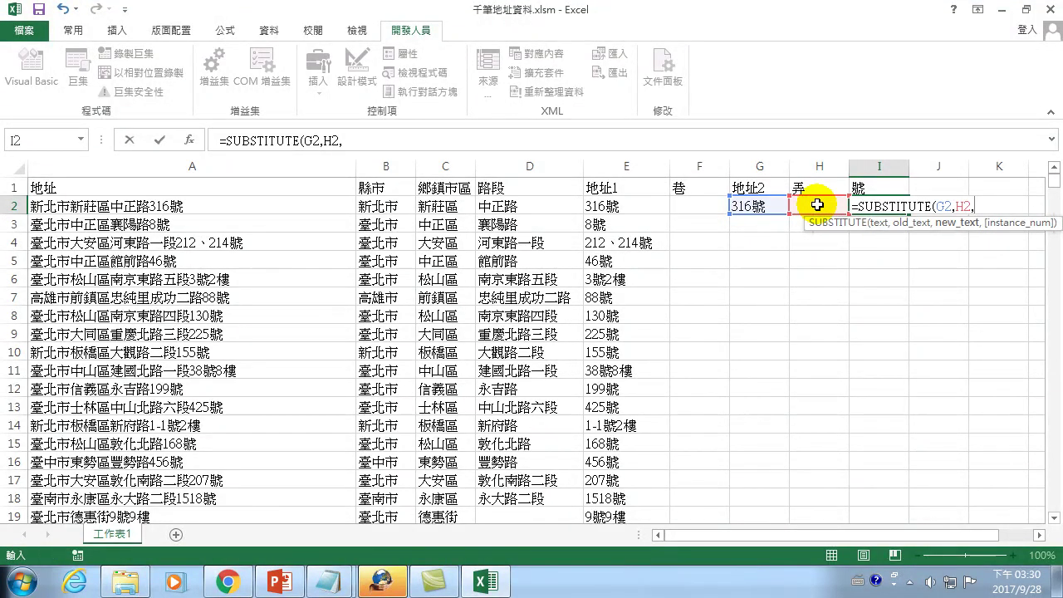
key(Return)
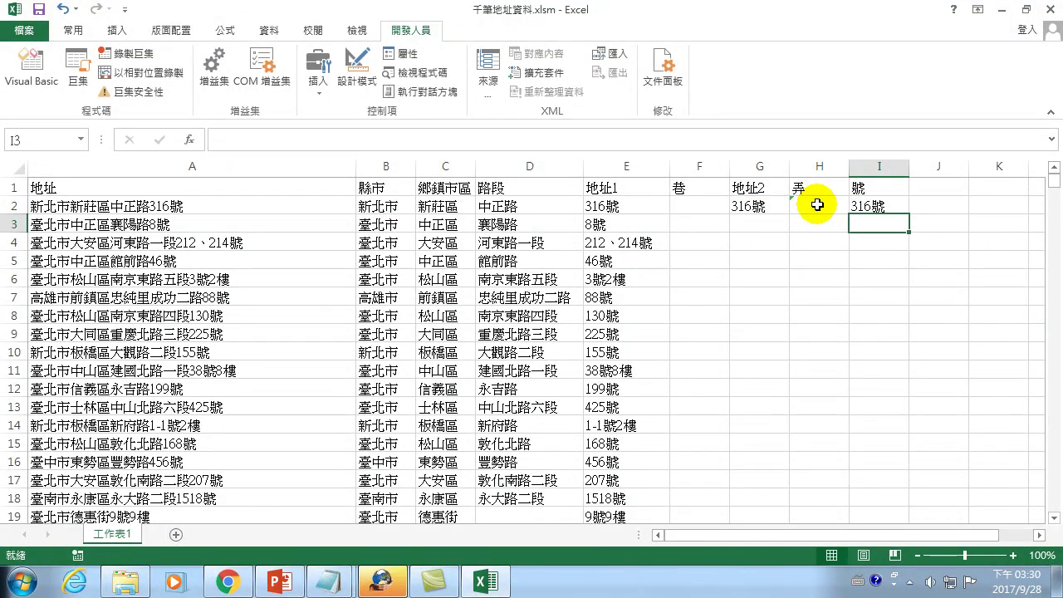
- Review I2's formula in the formula bar and cancel without changes
click(863, 206)
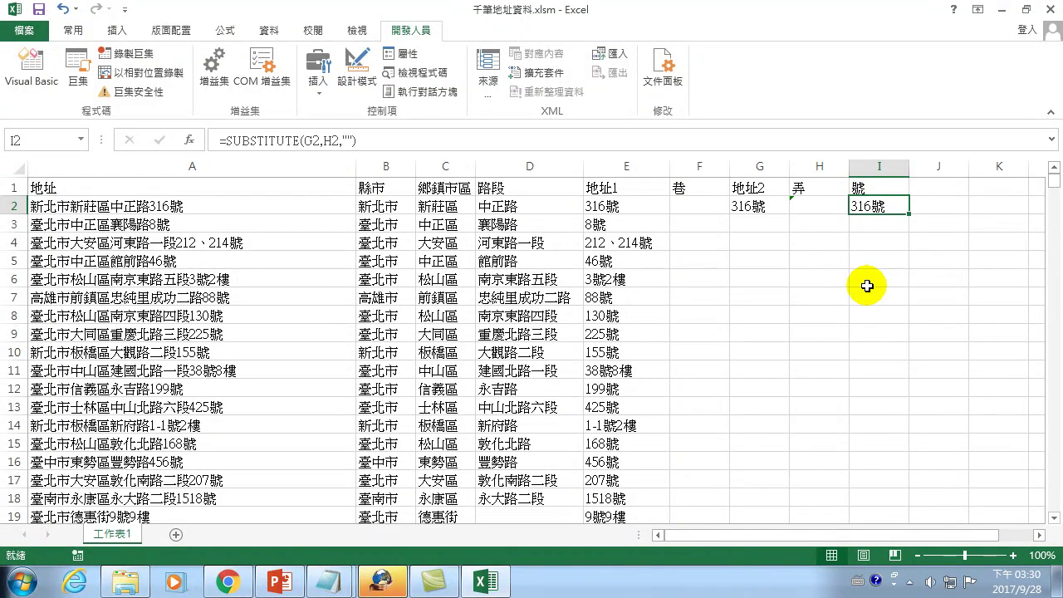
click(368, 139)
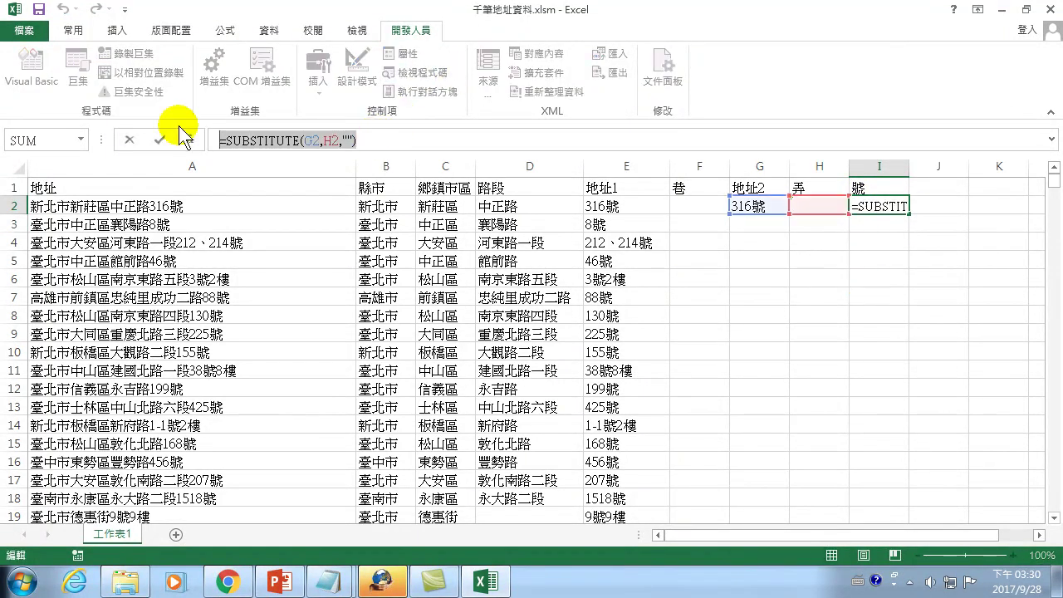
click(879, 287)
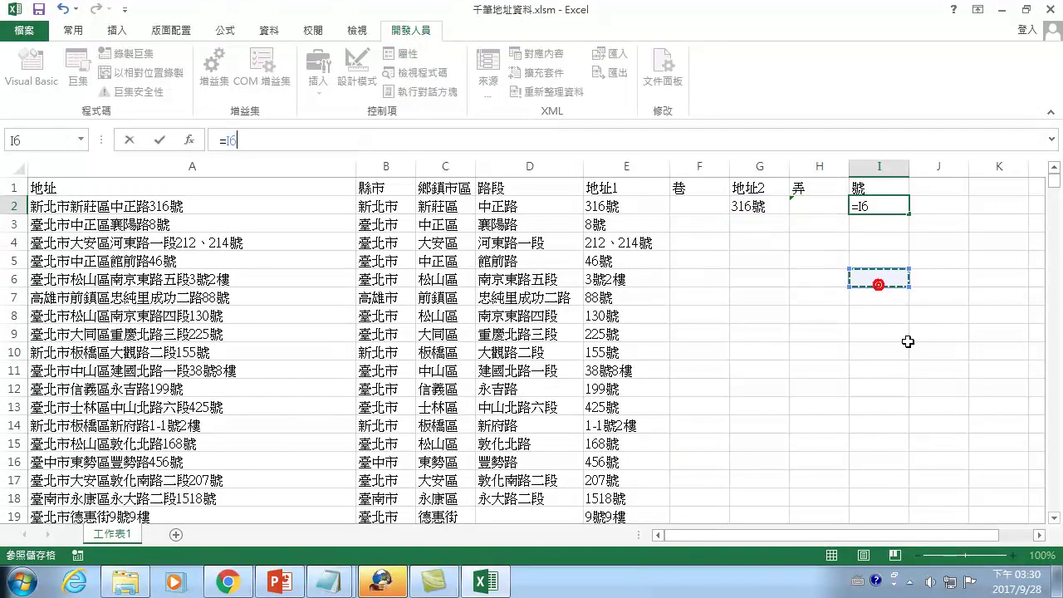
key(Escape)
- In 縣市拆分1, add a cells(i,9) line after Cells(i, 8) with the pasted SUBSTITUTE formula
click(78, 58)
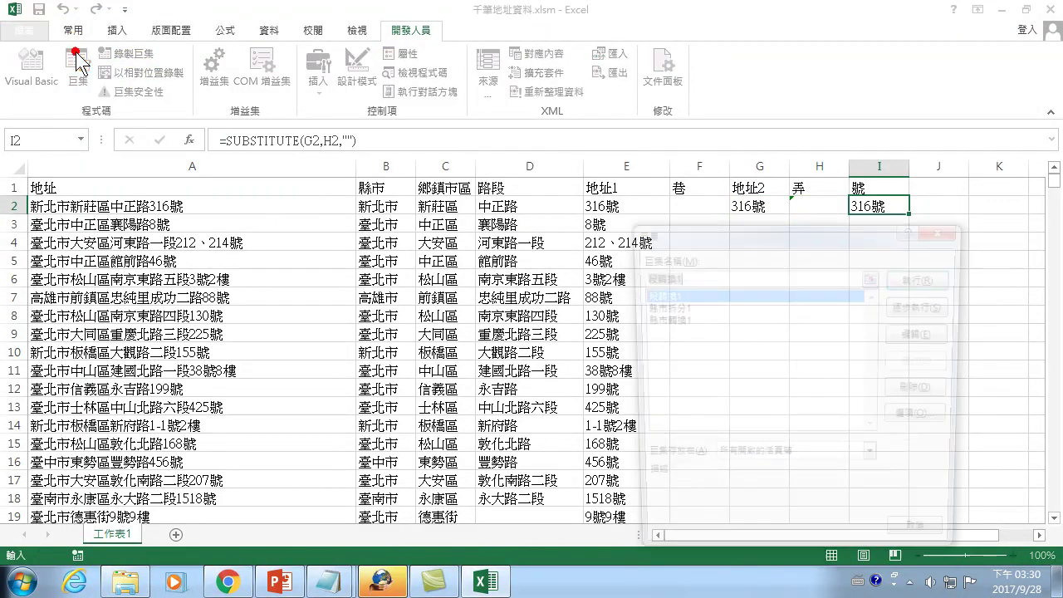
click(665, 306)
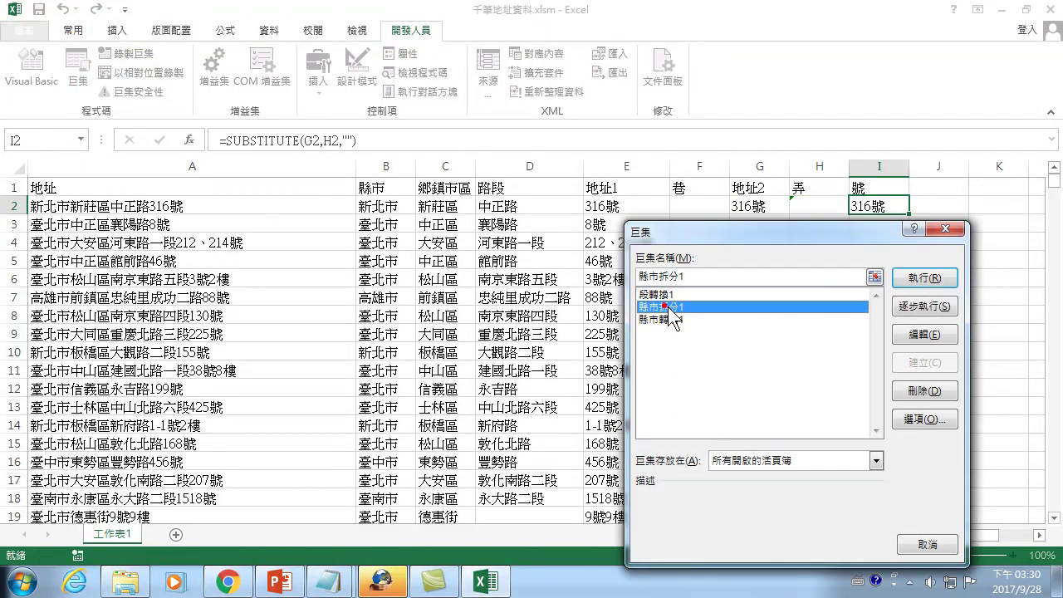
click(930, 333)
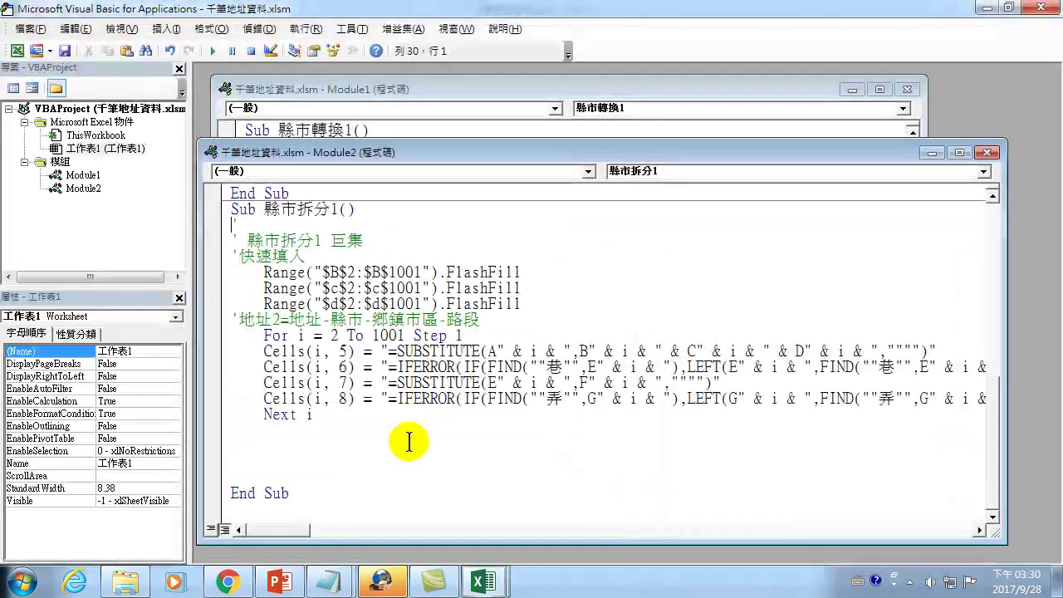
double_click(325, 398)
key(End)
key(Return)
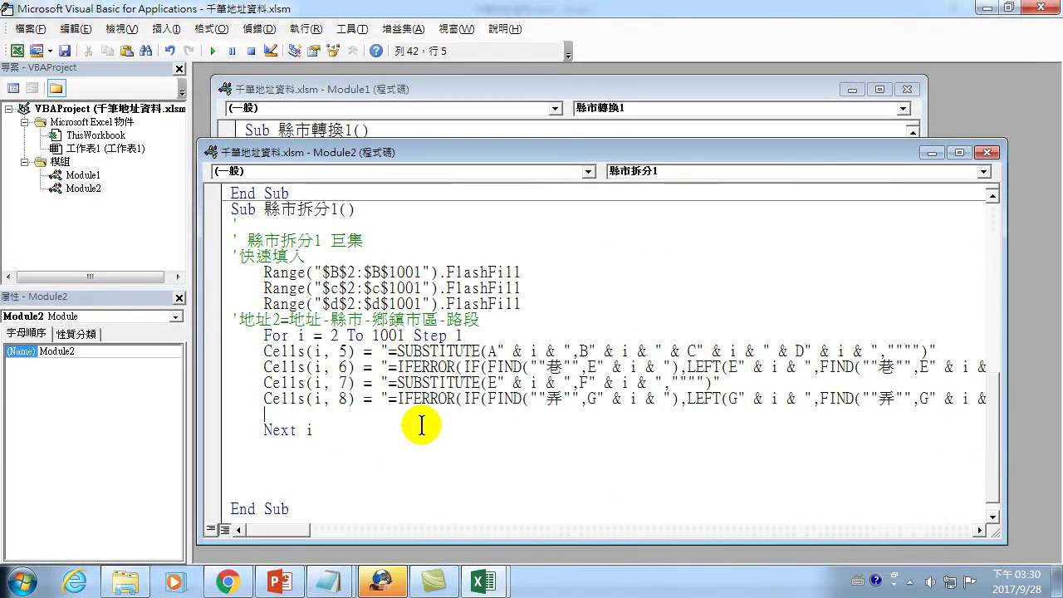
text(lls(i,9))
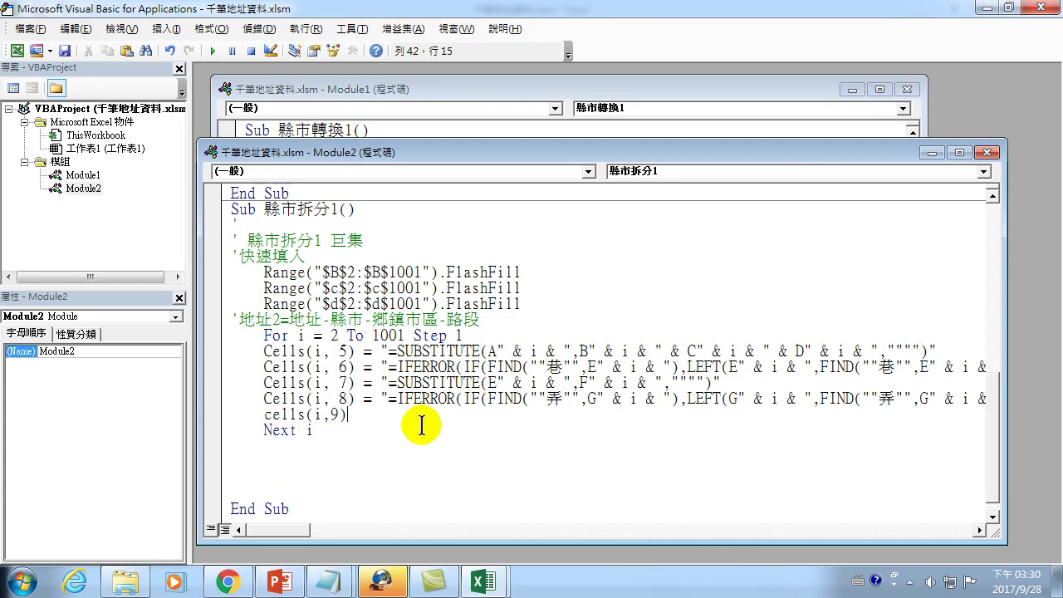
text( = ")
text(=SUBSTITUTE(G2,H2,""))
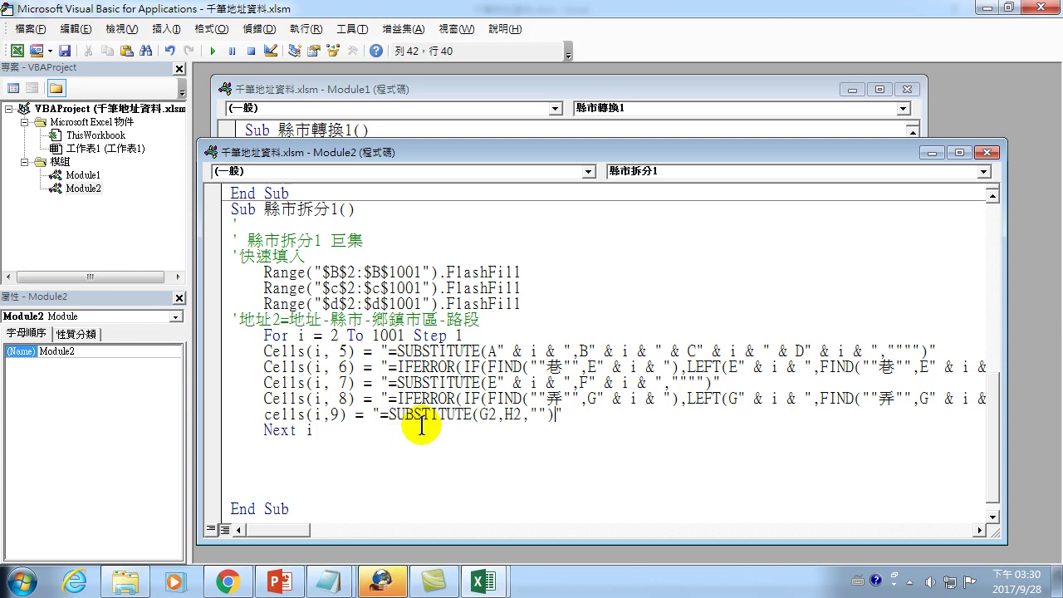
- Replace the fixed rows with " & i & " for G and H, then close the editor
drag(487, 427, 495, 431)
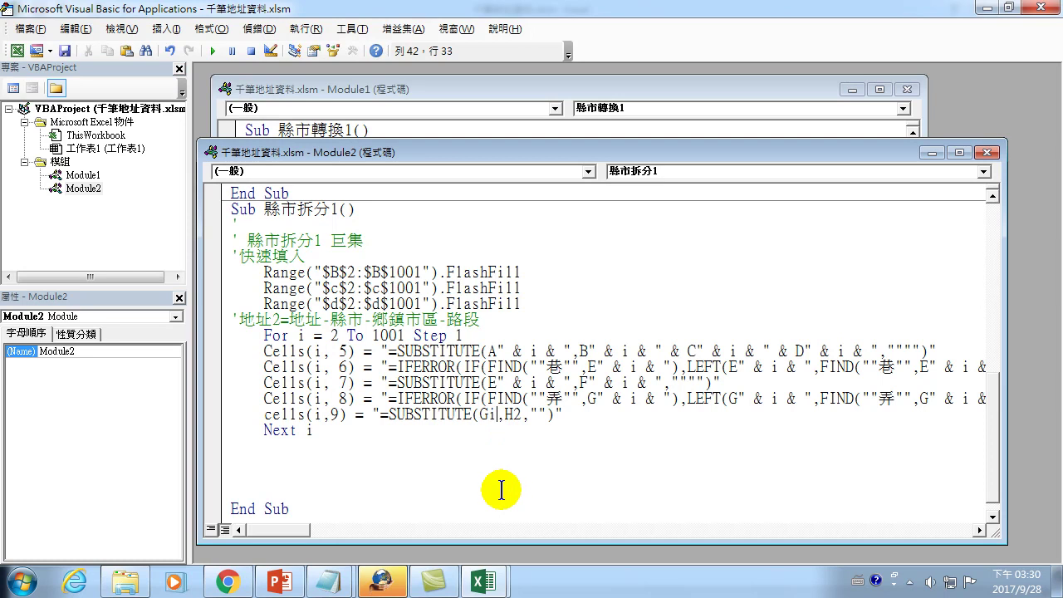
text(i)
key(Right)
key(Right)
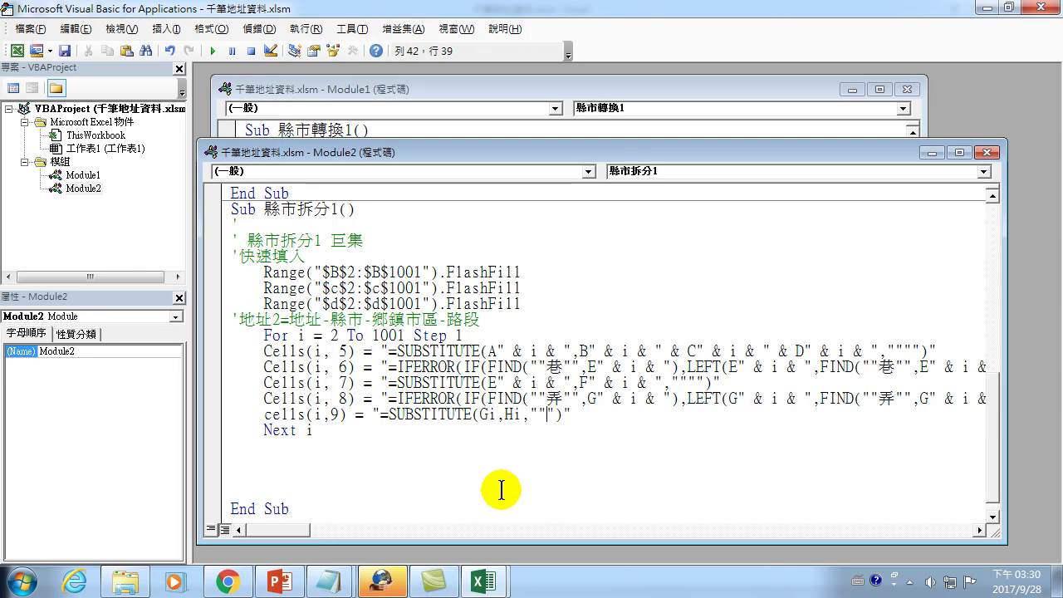
click(480, 414)
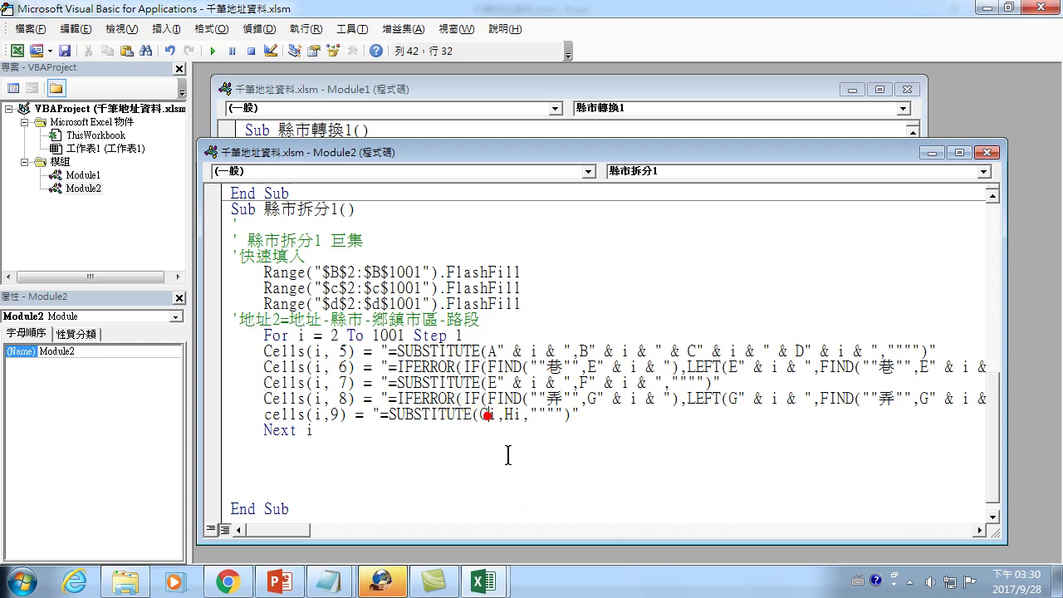
text(" )
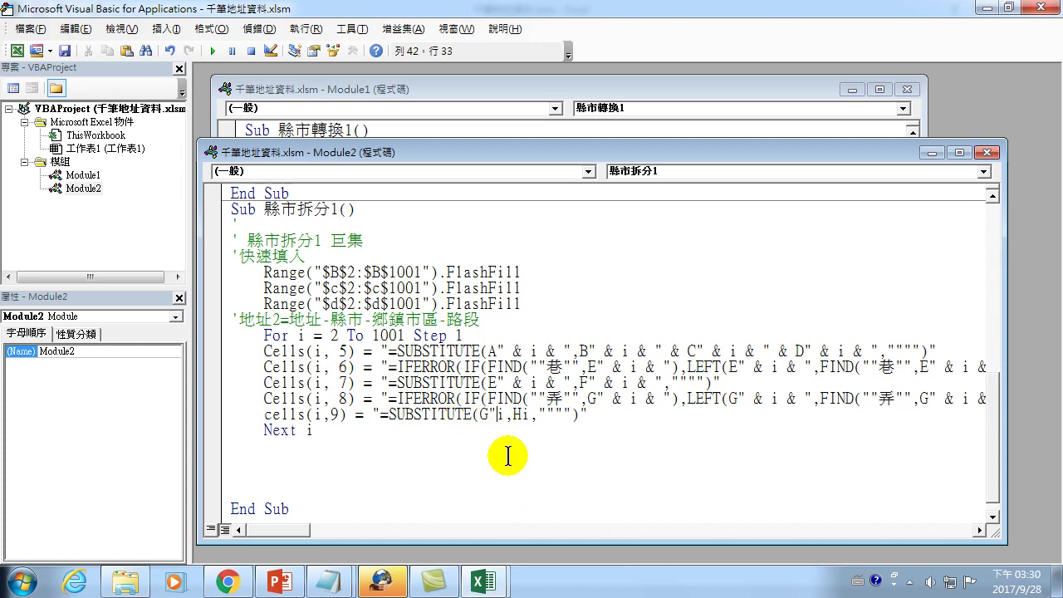
text(&)
key(Right)
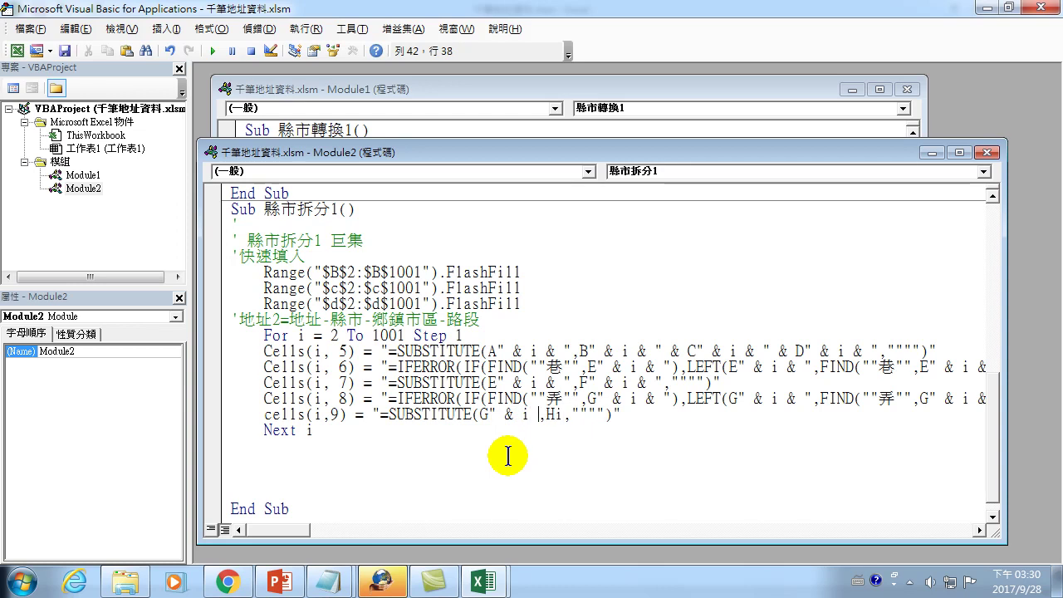
text(& ")
click(580, 412)
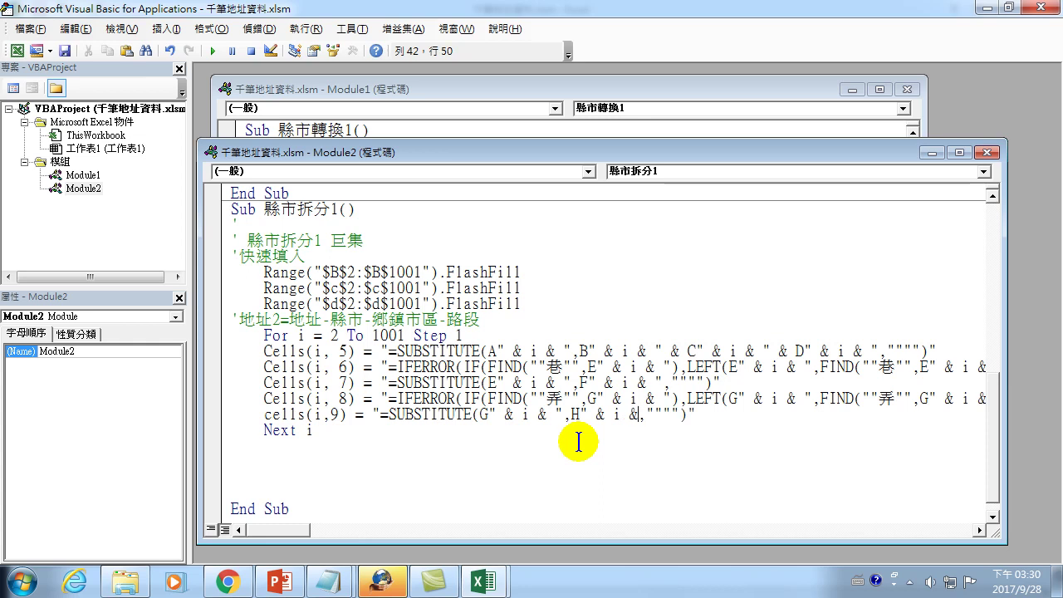
text(")
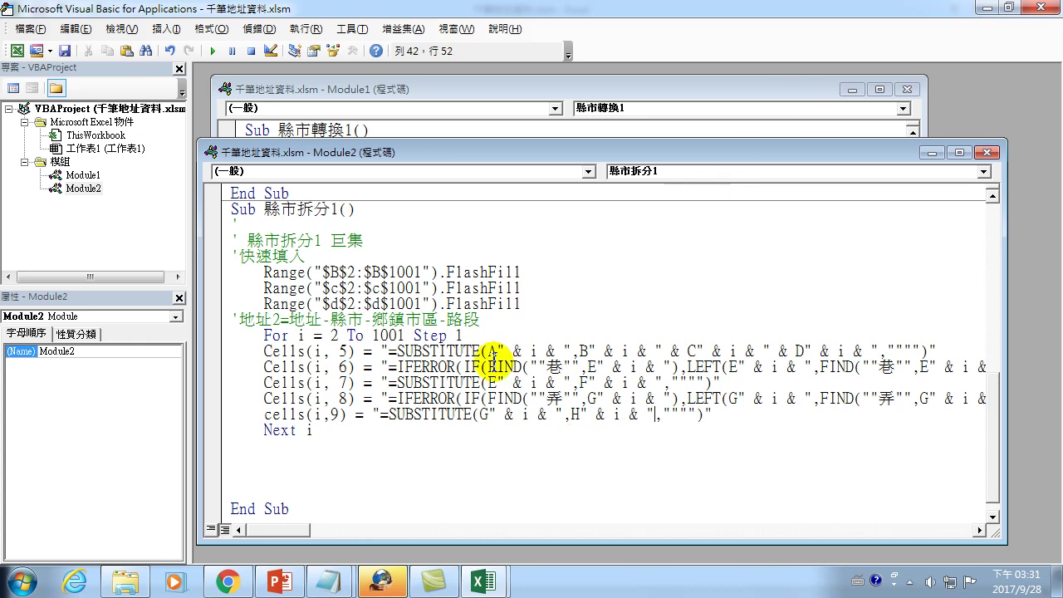
click(1037, 8)
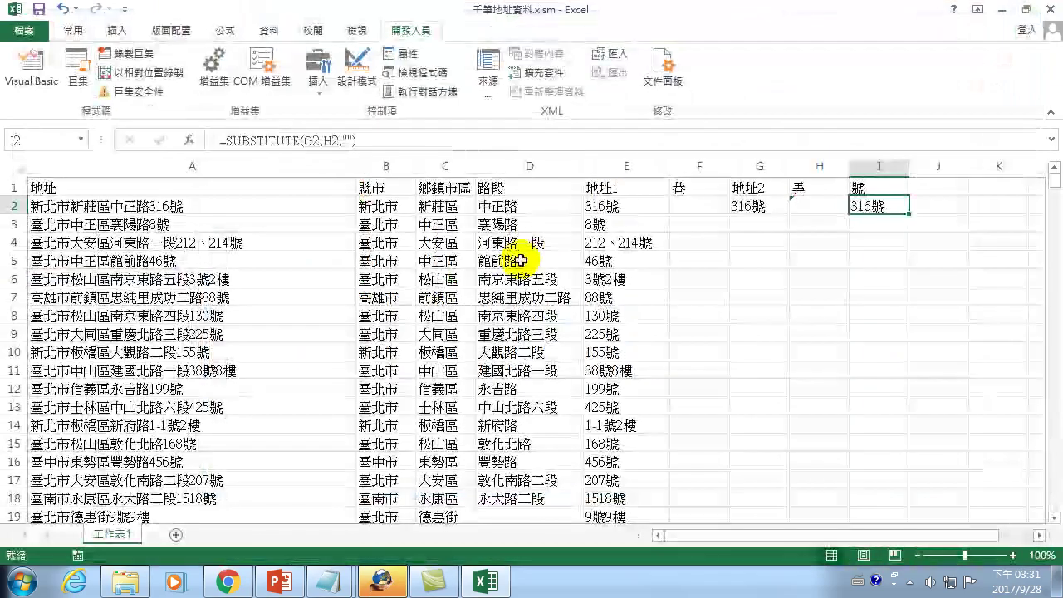
- Clear the old results in B3:J1001 and row 2's E2:I2, then go to A1
mouse_move(378, 225)
mouse_down()
mouse_move(813, 593)
mouse_move(797, 593)
mouse_up()
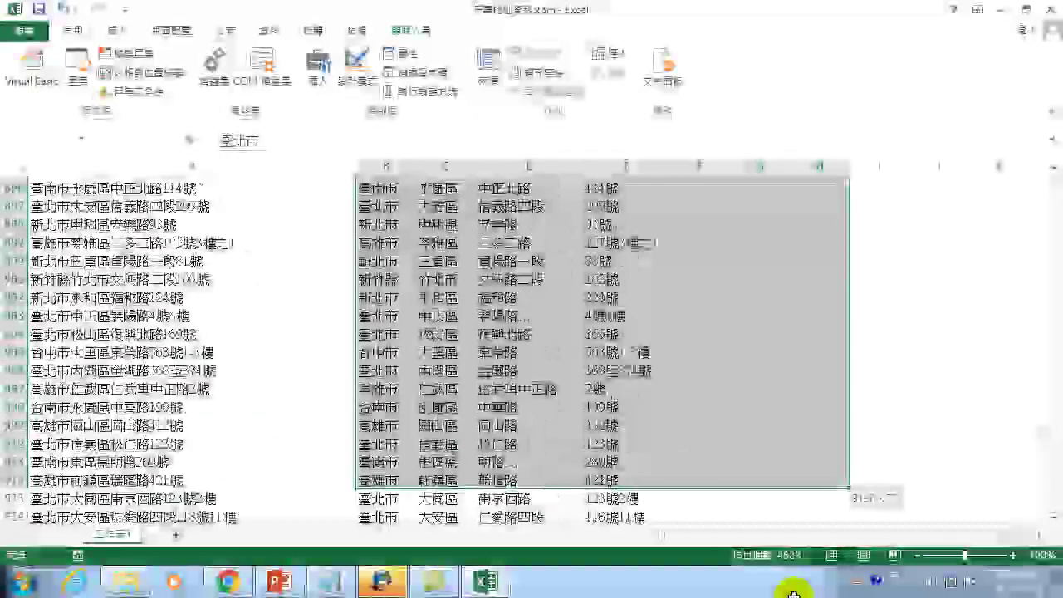
drag(797, 594, 897, 504)
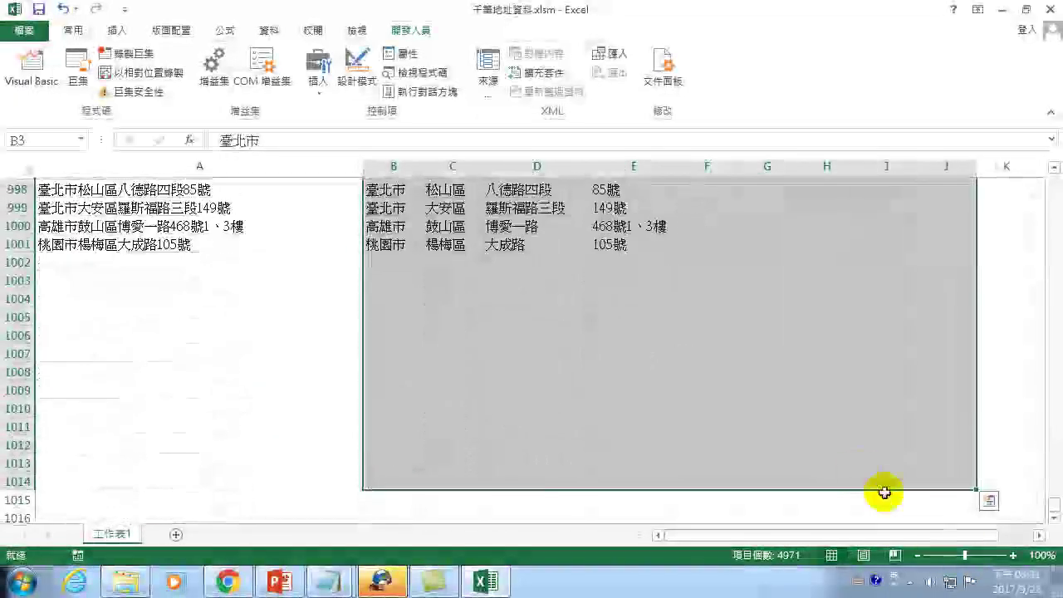
key(ctrl+BackSpace)
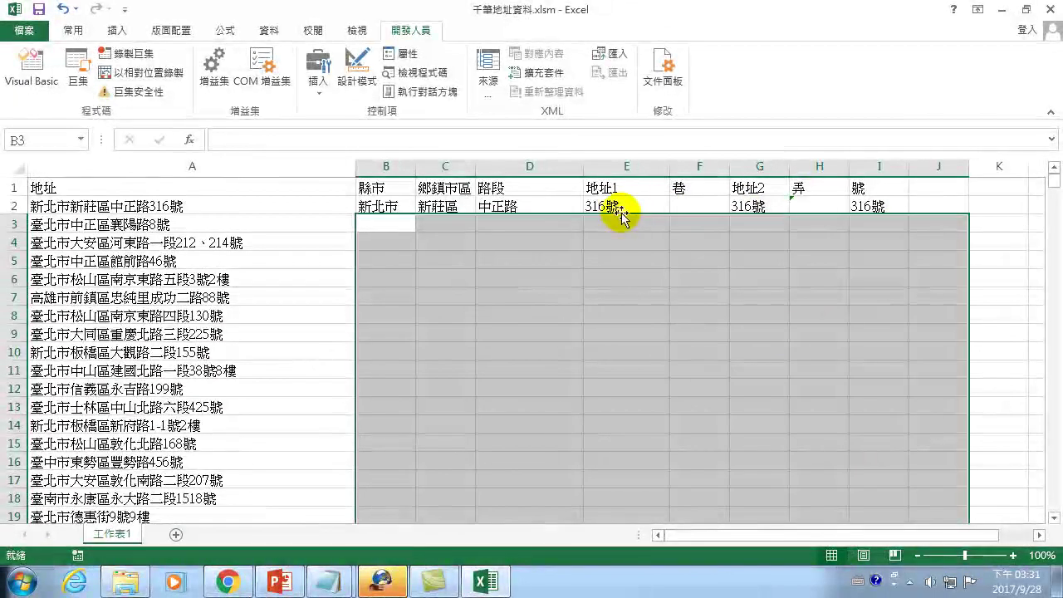
drag(606, 207, 908, 339)
key(Delete)
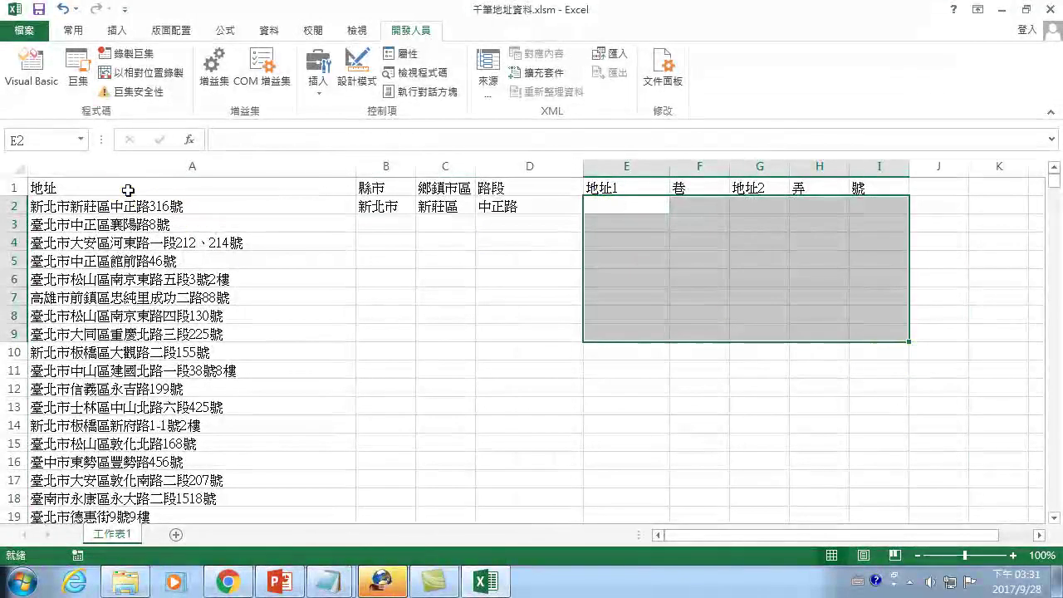
click(125, 186)
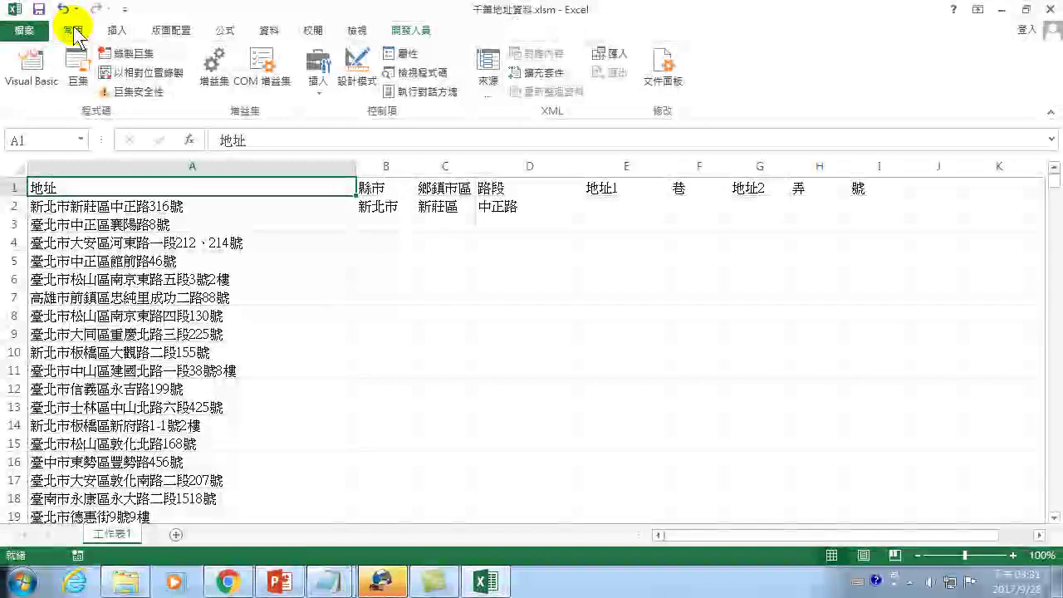
- Run the 縣市拆分1 macro and check that 縣市 through 號, including 地址2, are filled
click(84, 75)
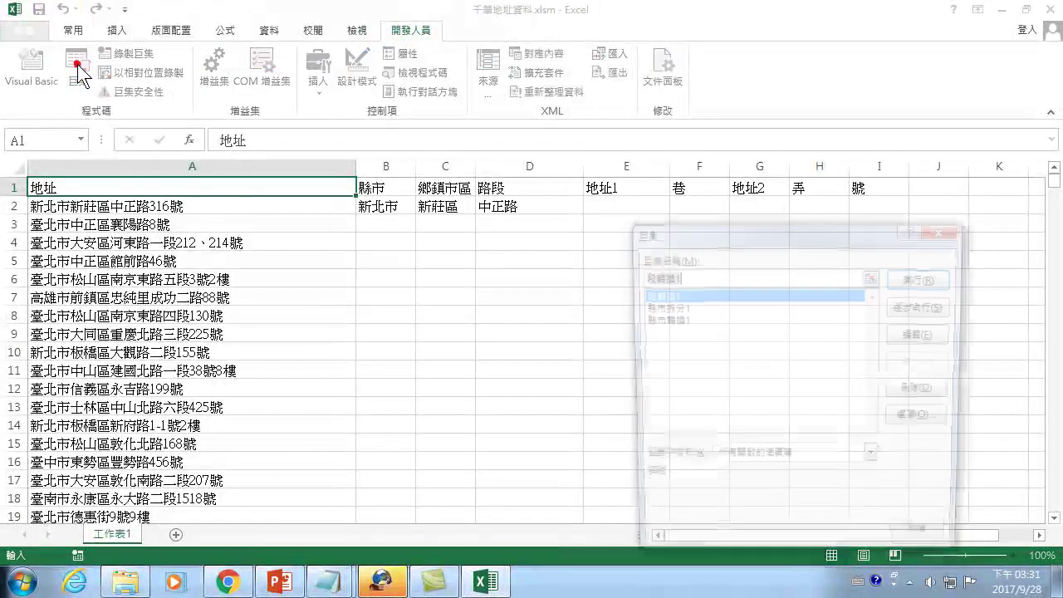
click(656, 309)
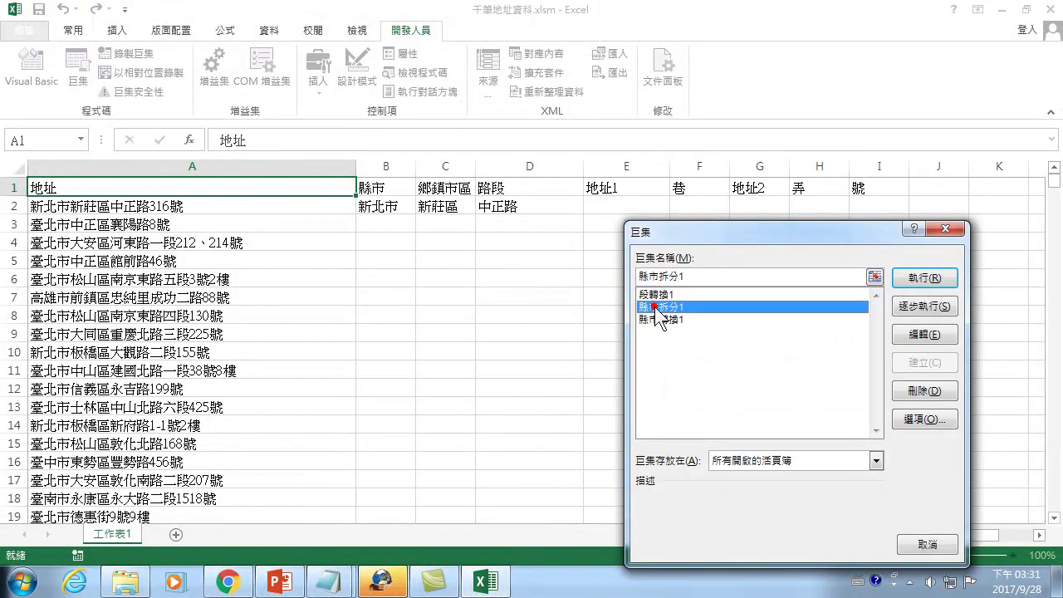
click(940, 278)
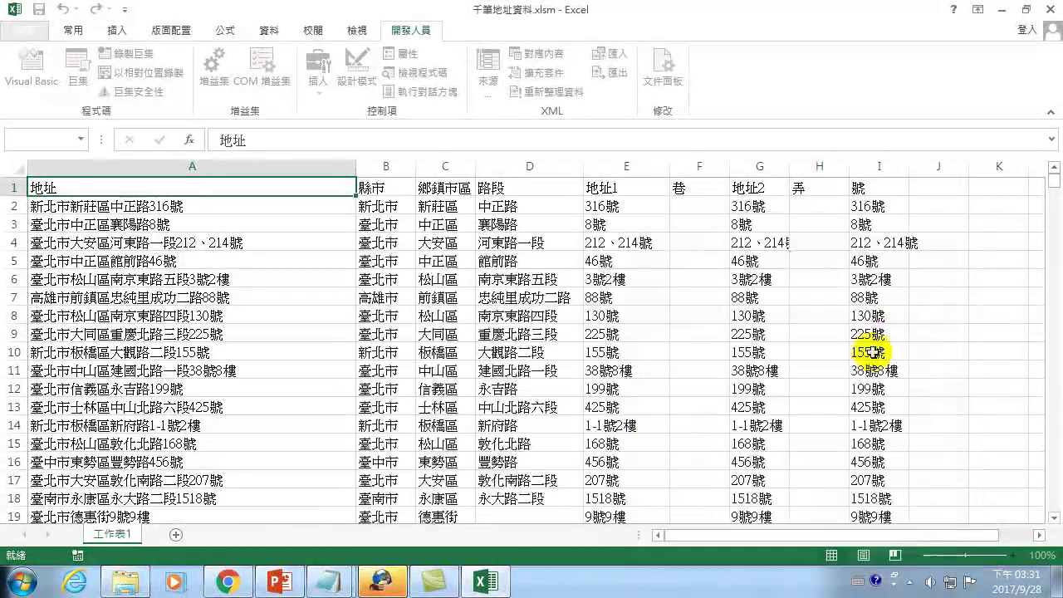
scroll(864, 310, down, 4)
scroll(826, 368, down, 6)
scroll(729, 304, down, 20)
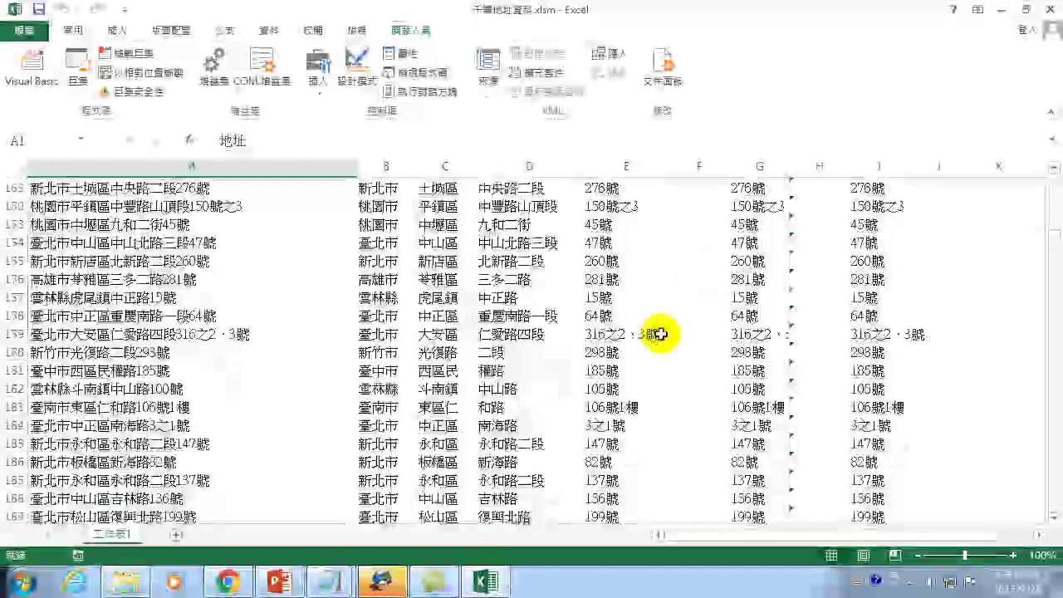
scroll(244, 265, up, 9)
scroll(149, 237, up, 3)
scroll(142, 238, up, 10)
scroll(129, 242, up, 8)
scroll(123, 242, up, 1)
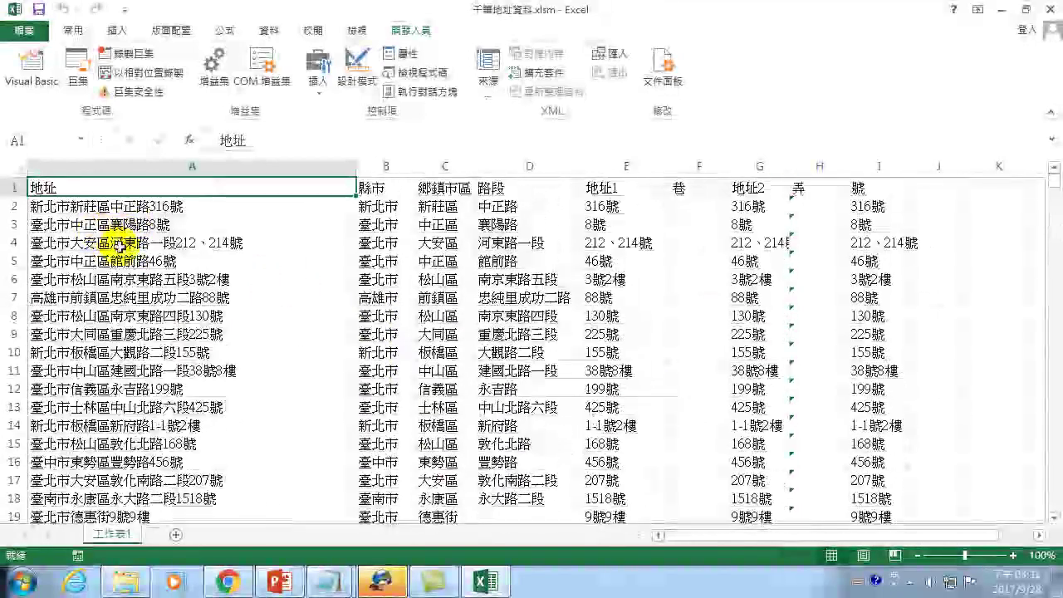